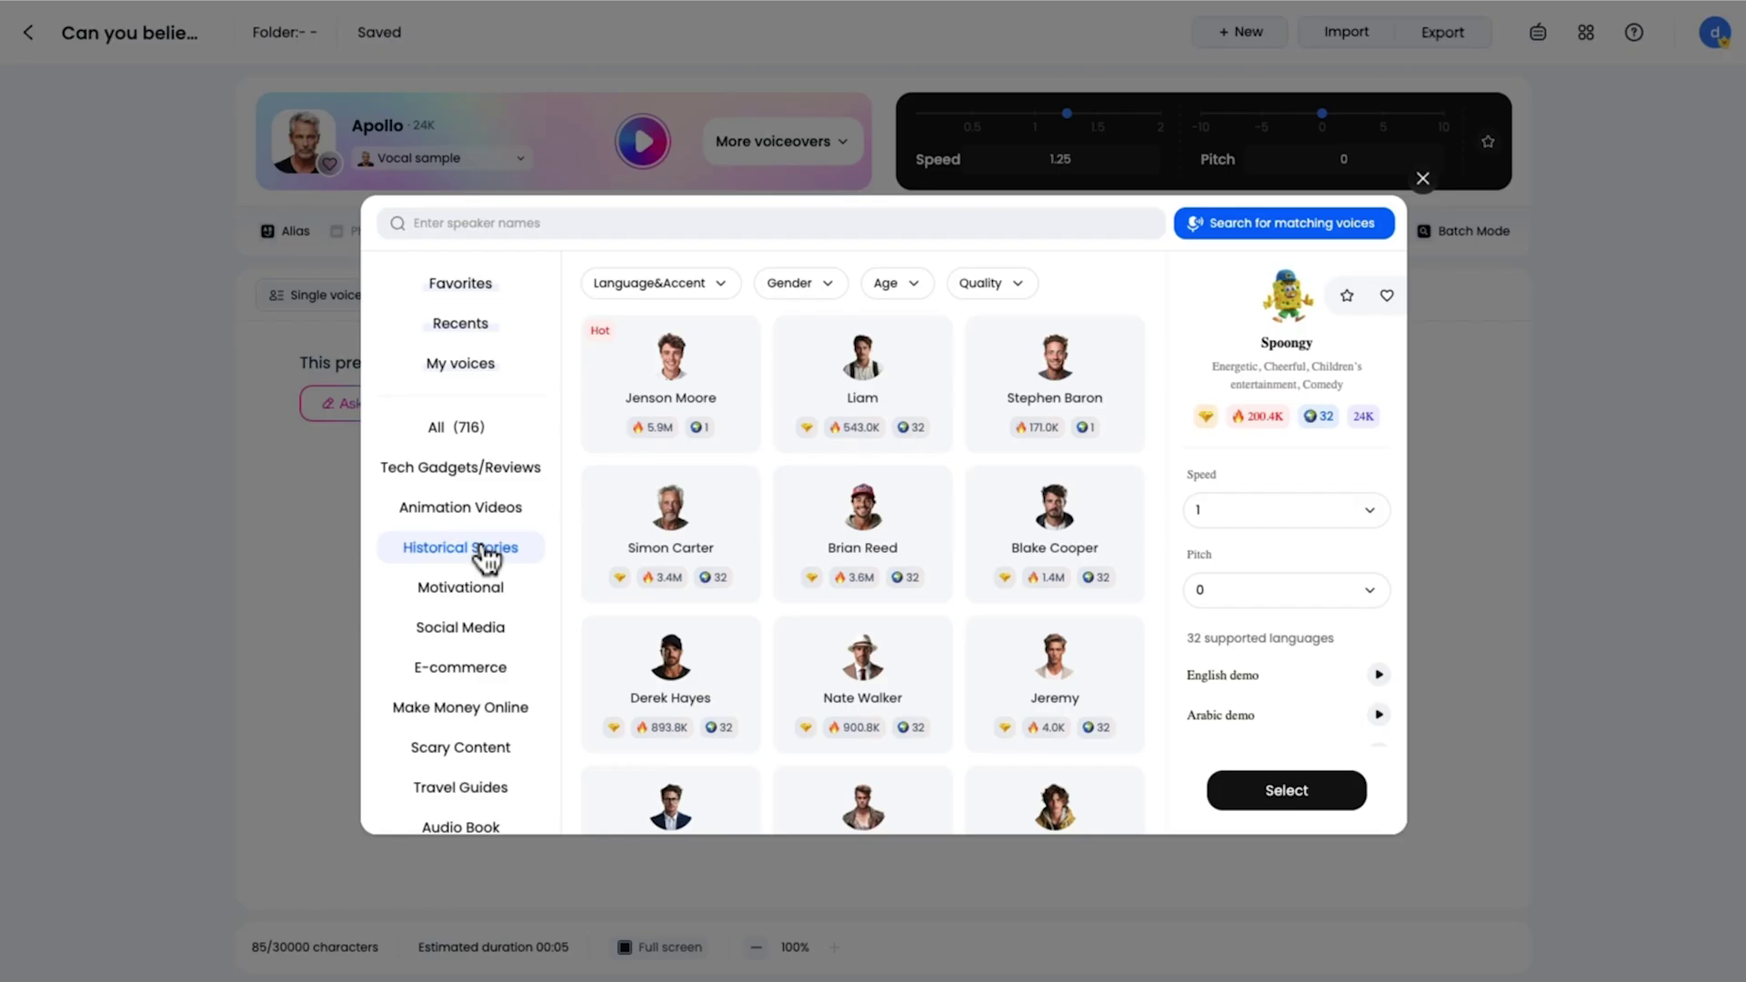
# Step: Play the Spoongy voice sample from DupDub's Animation Videos voices
pyautogui.click(445, 507)
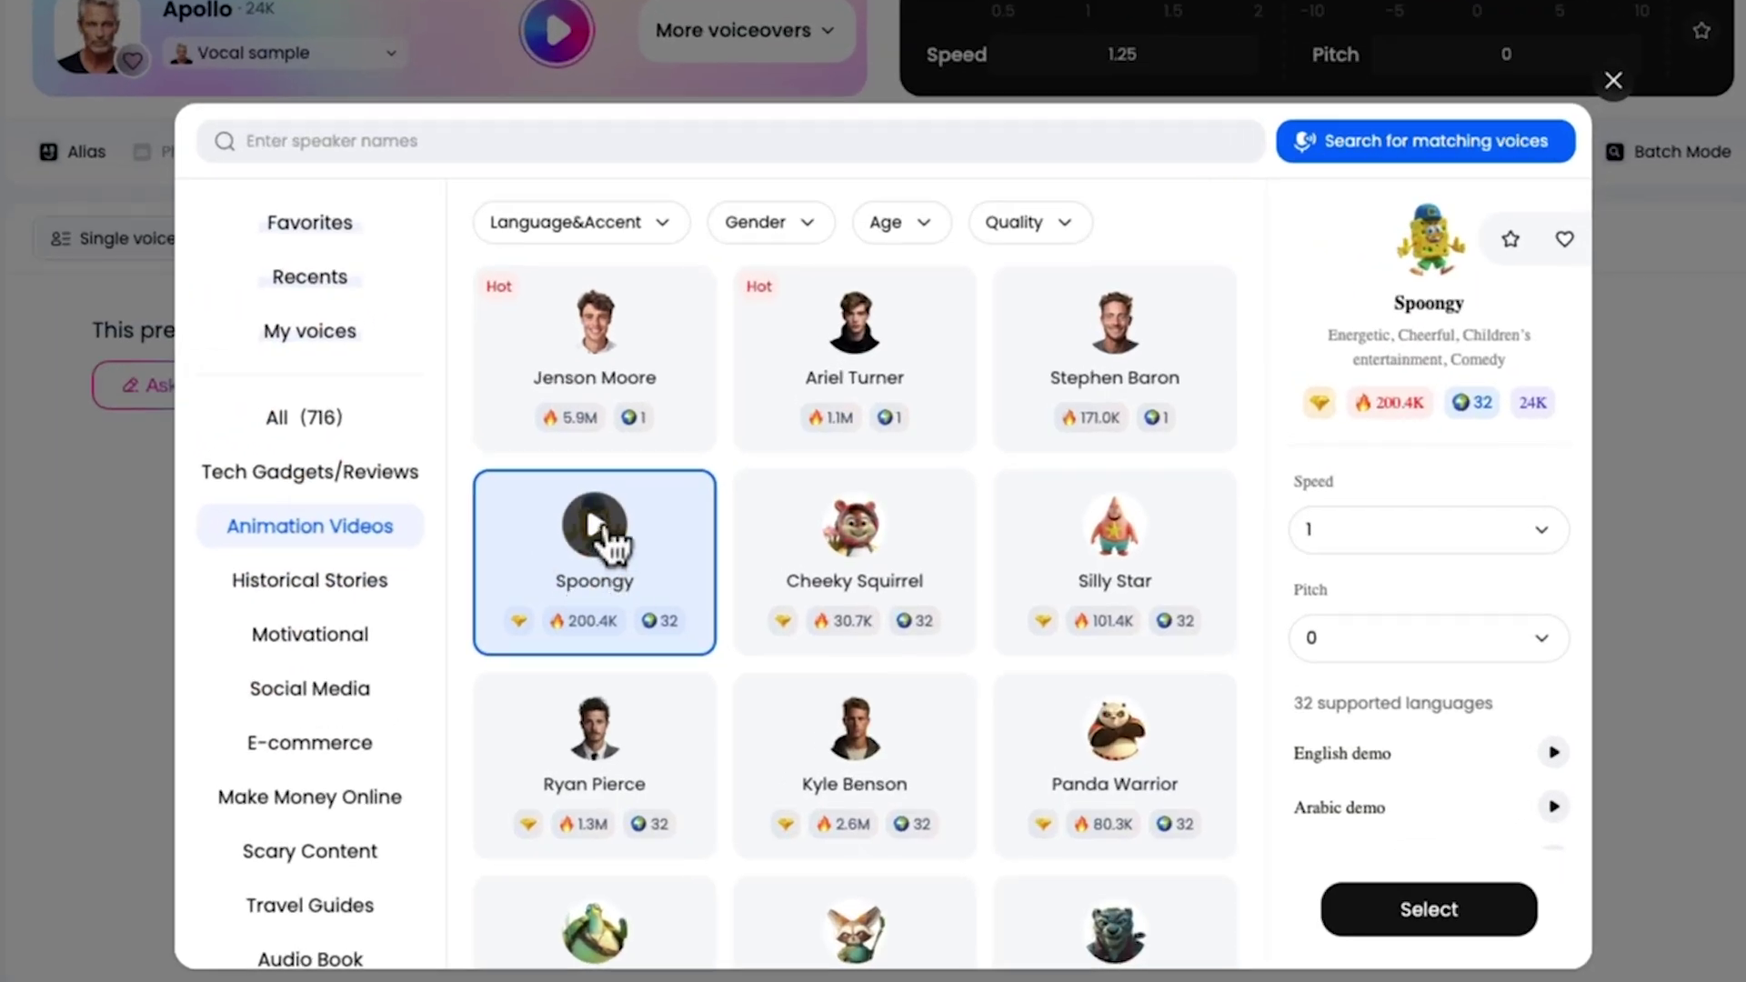
pyautogui.click(595, 525)
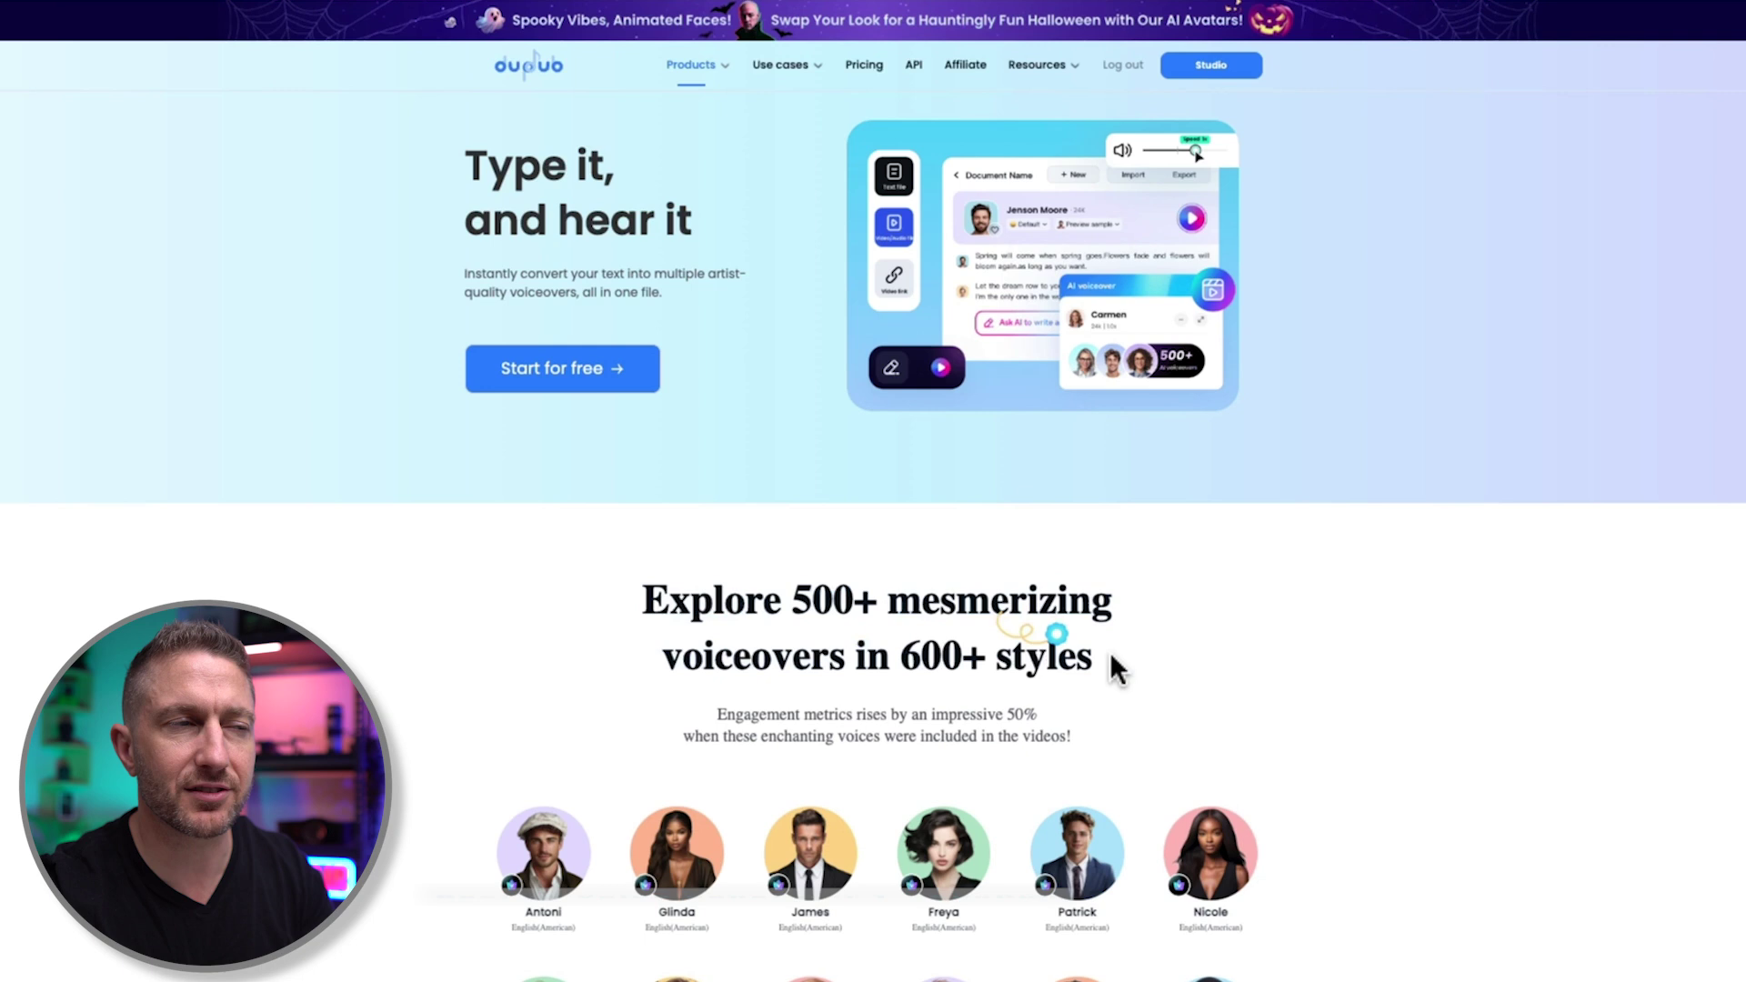
# Step: Go to DupDub's AI voiceover product page and start a free Untitled voiceover project
pyautogui.tripleClick(1117, 669)
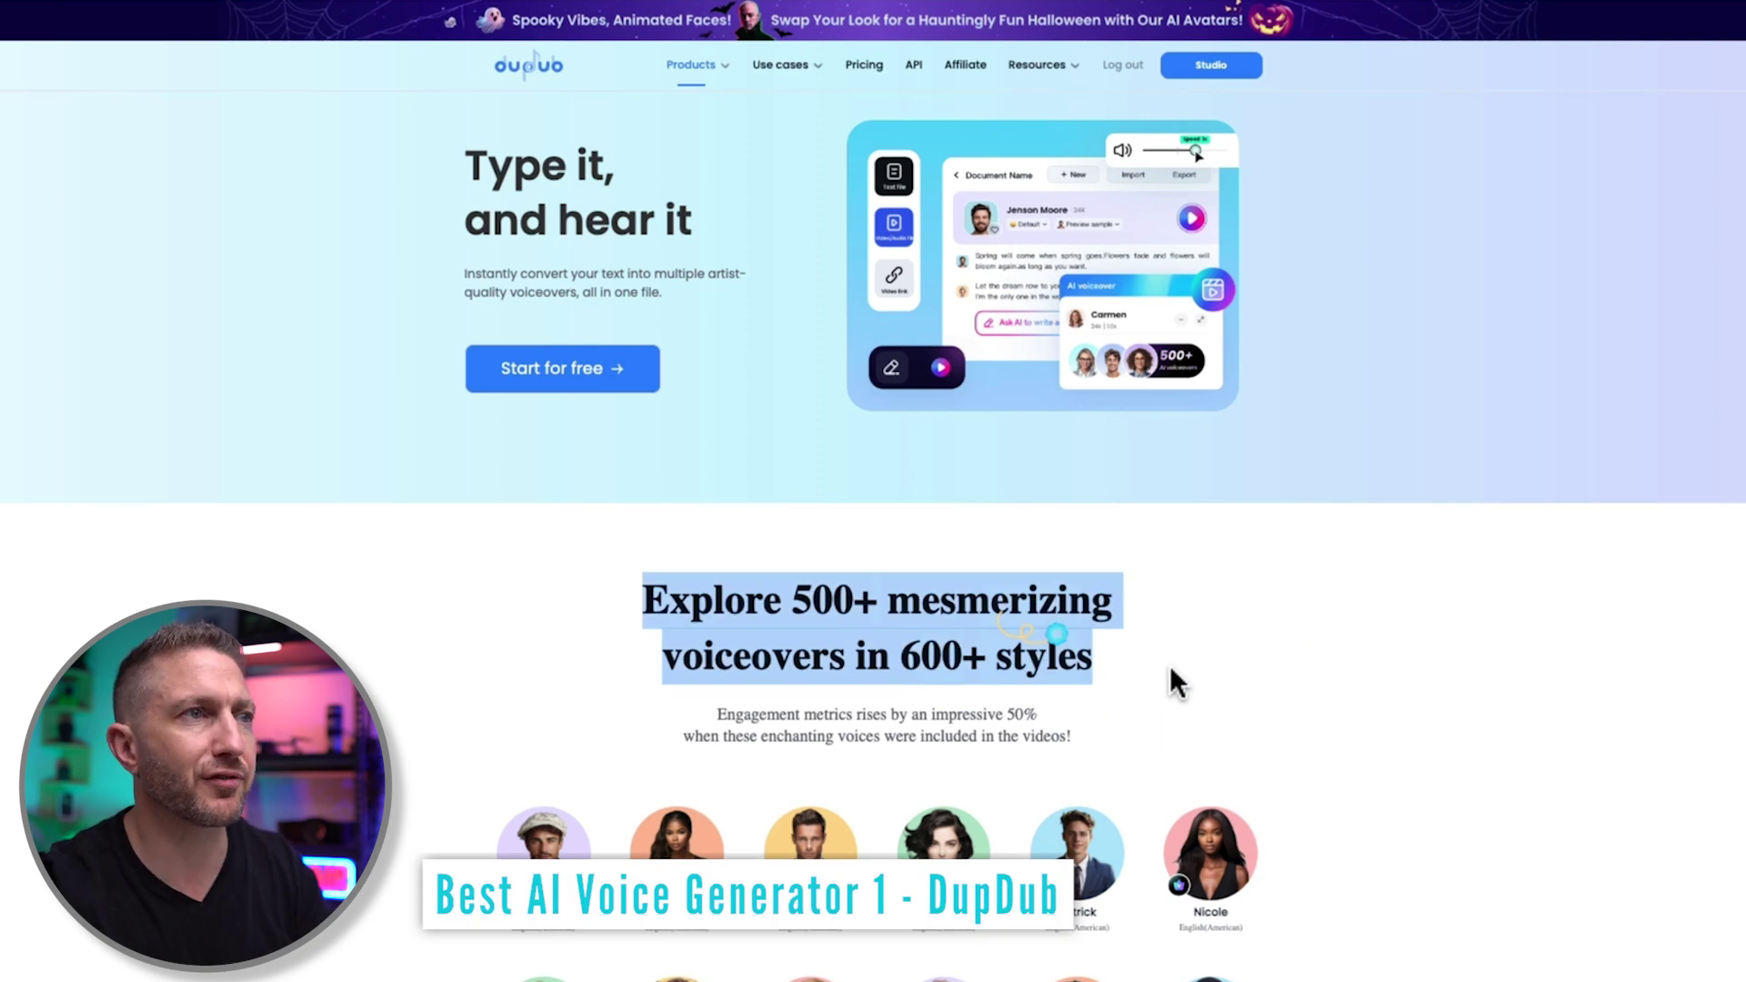
pyautogui.click(1170, 668)
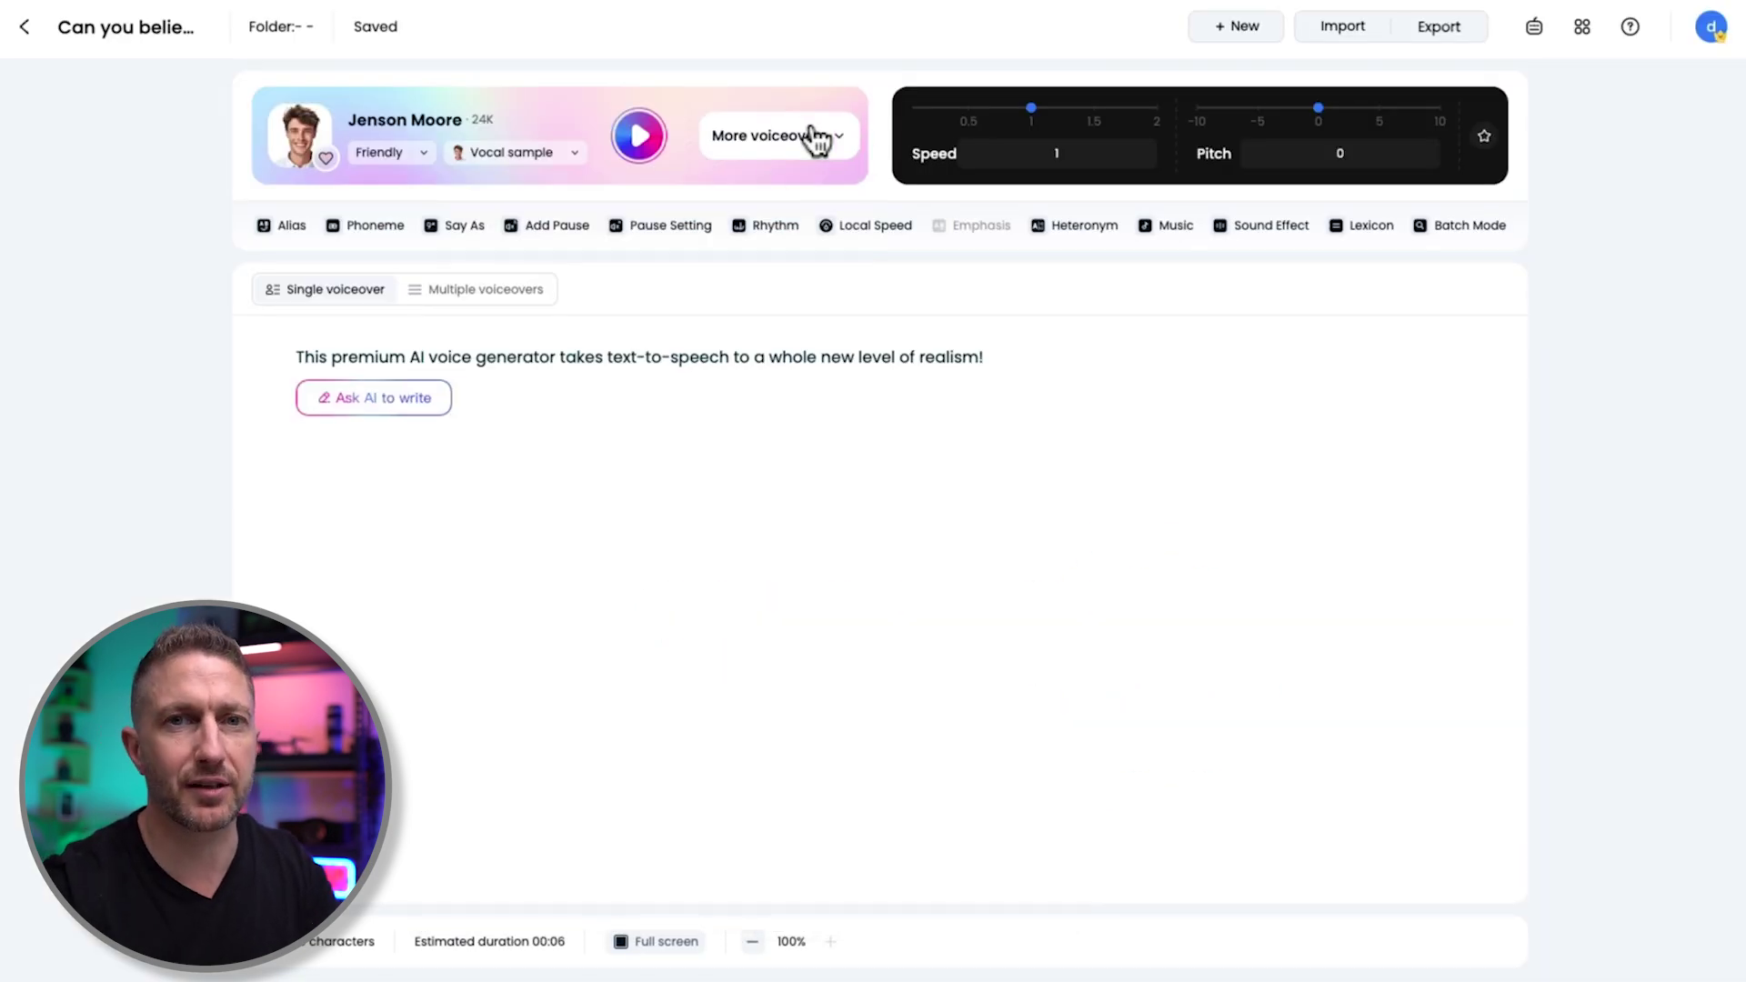
pyautogui.click(812, 132)
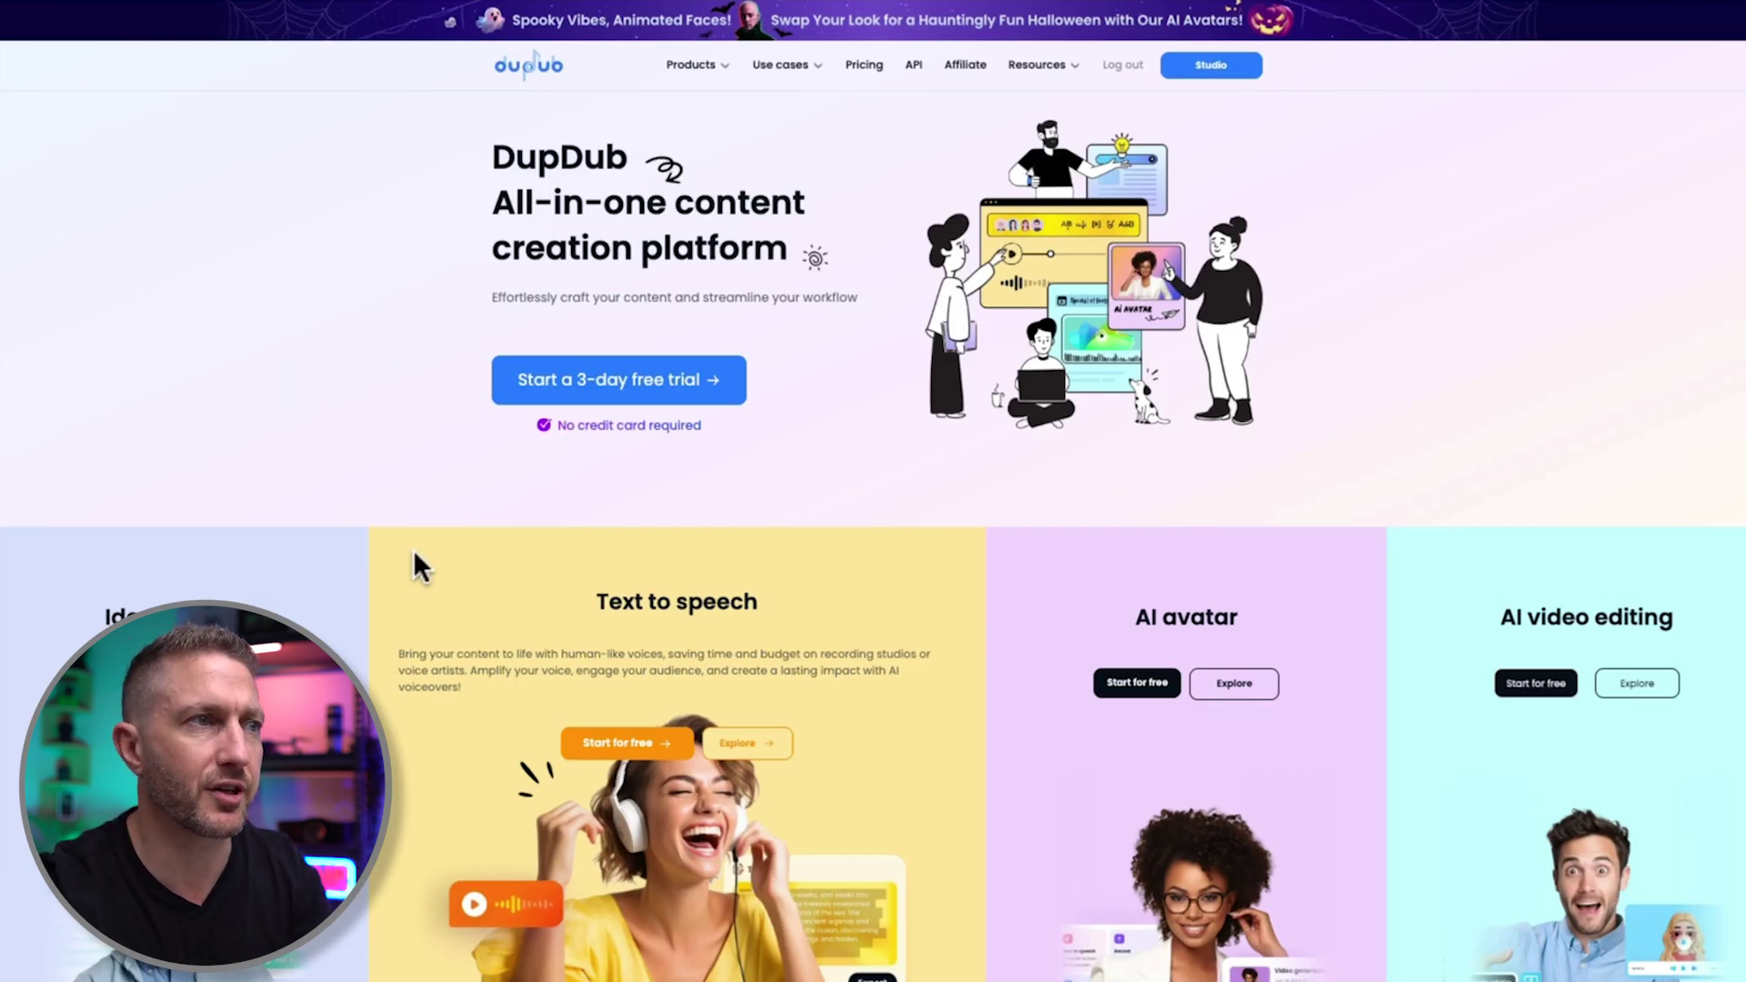
pyautogui.moveTo(679, 73)
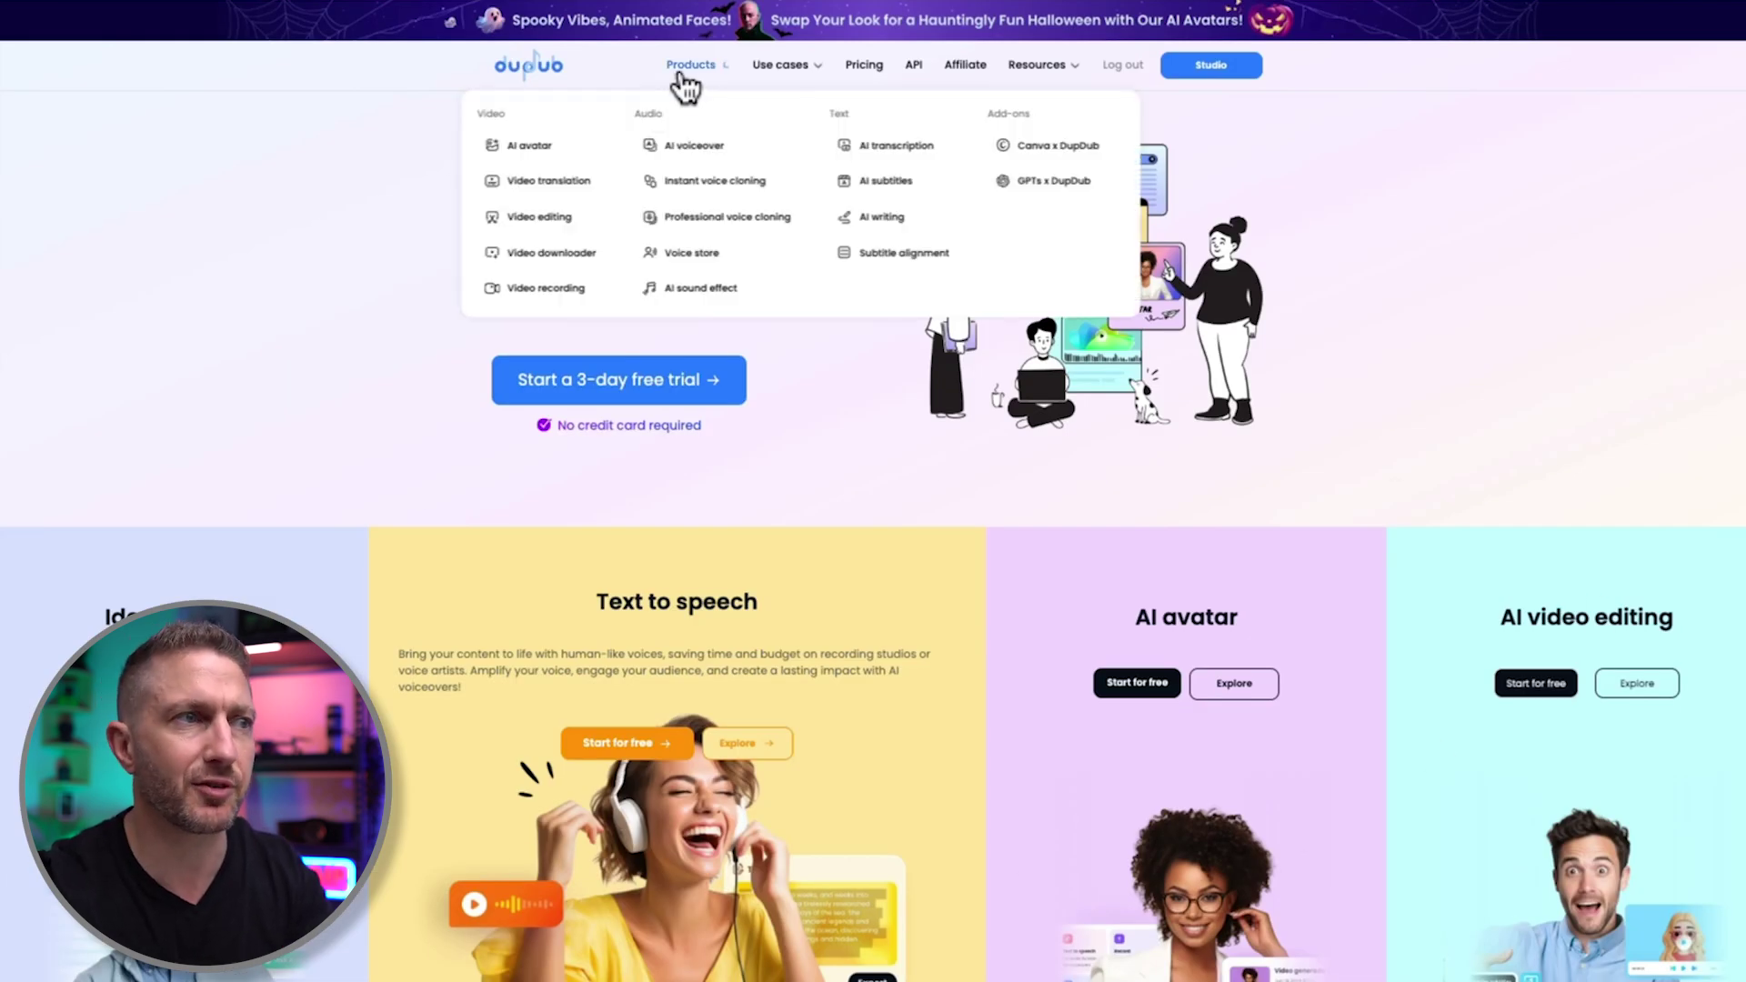
pyautogui.click(755, 155)
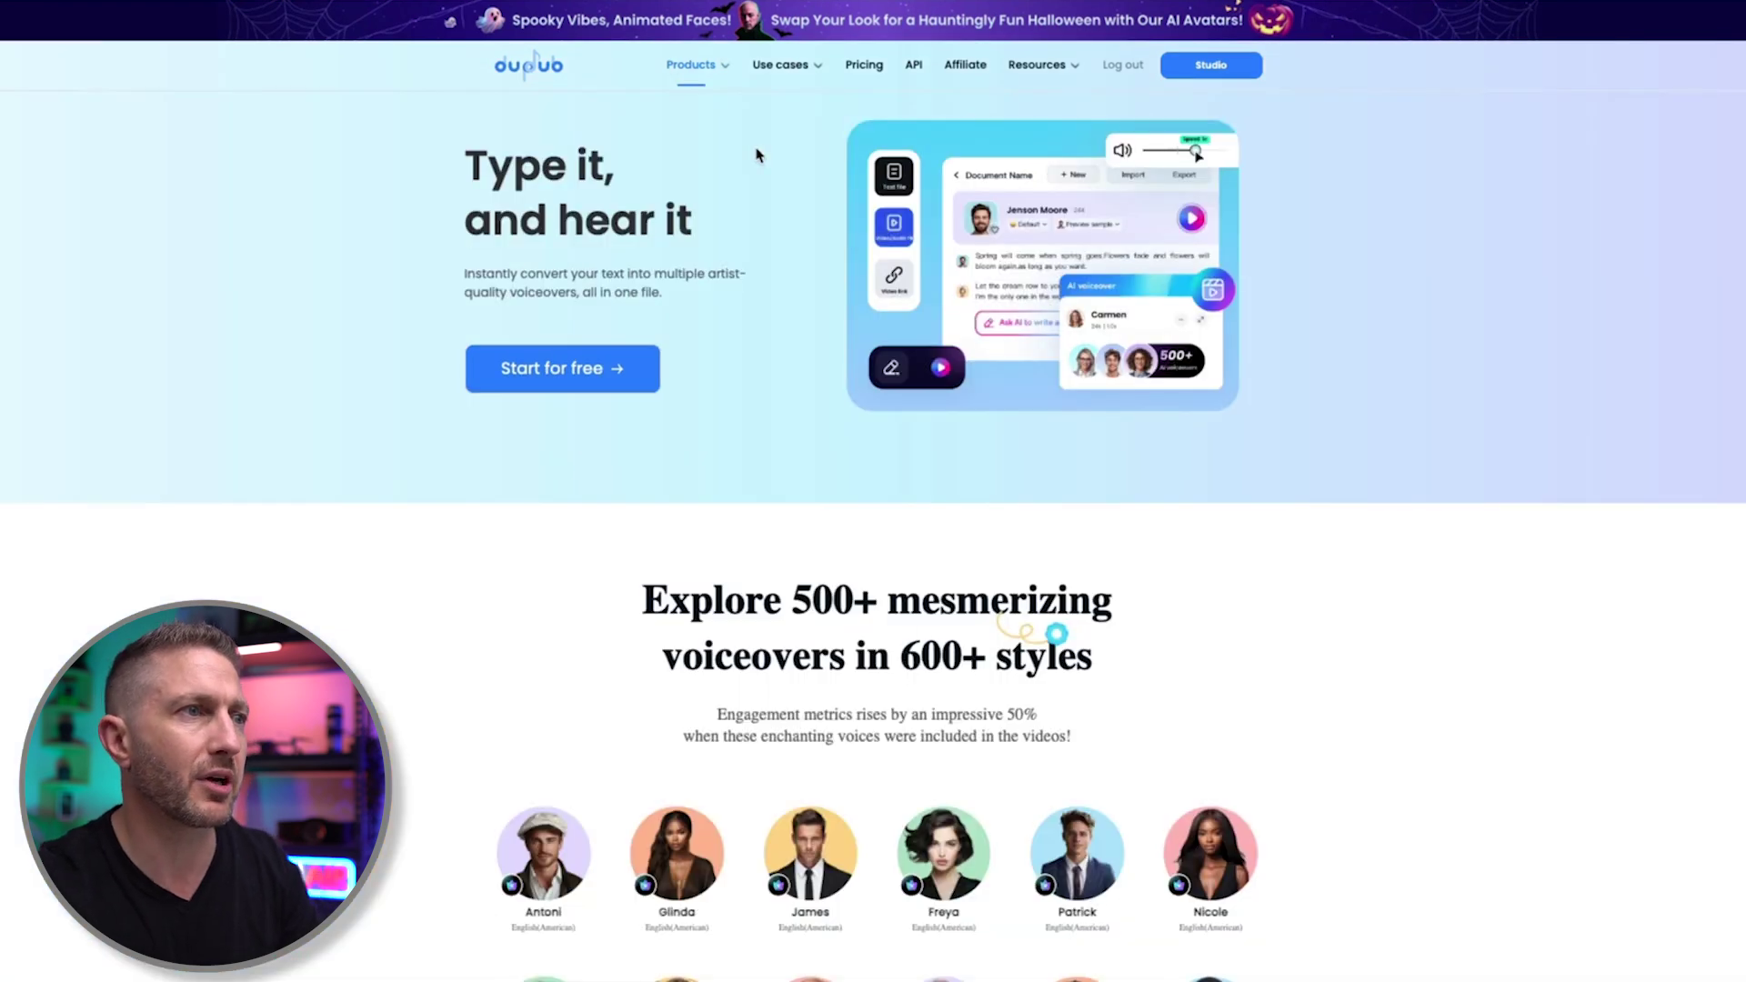
pyautogui.click(597, 369)
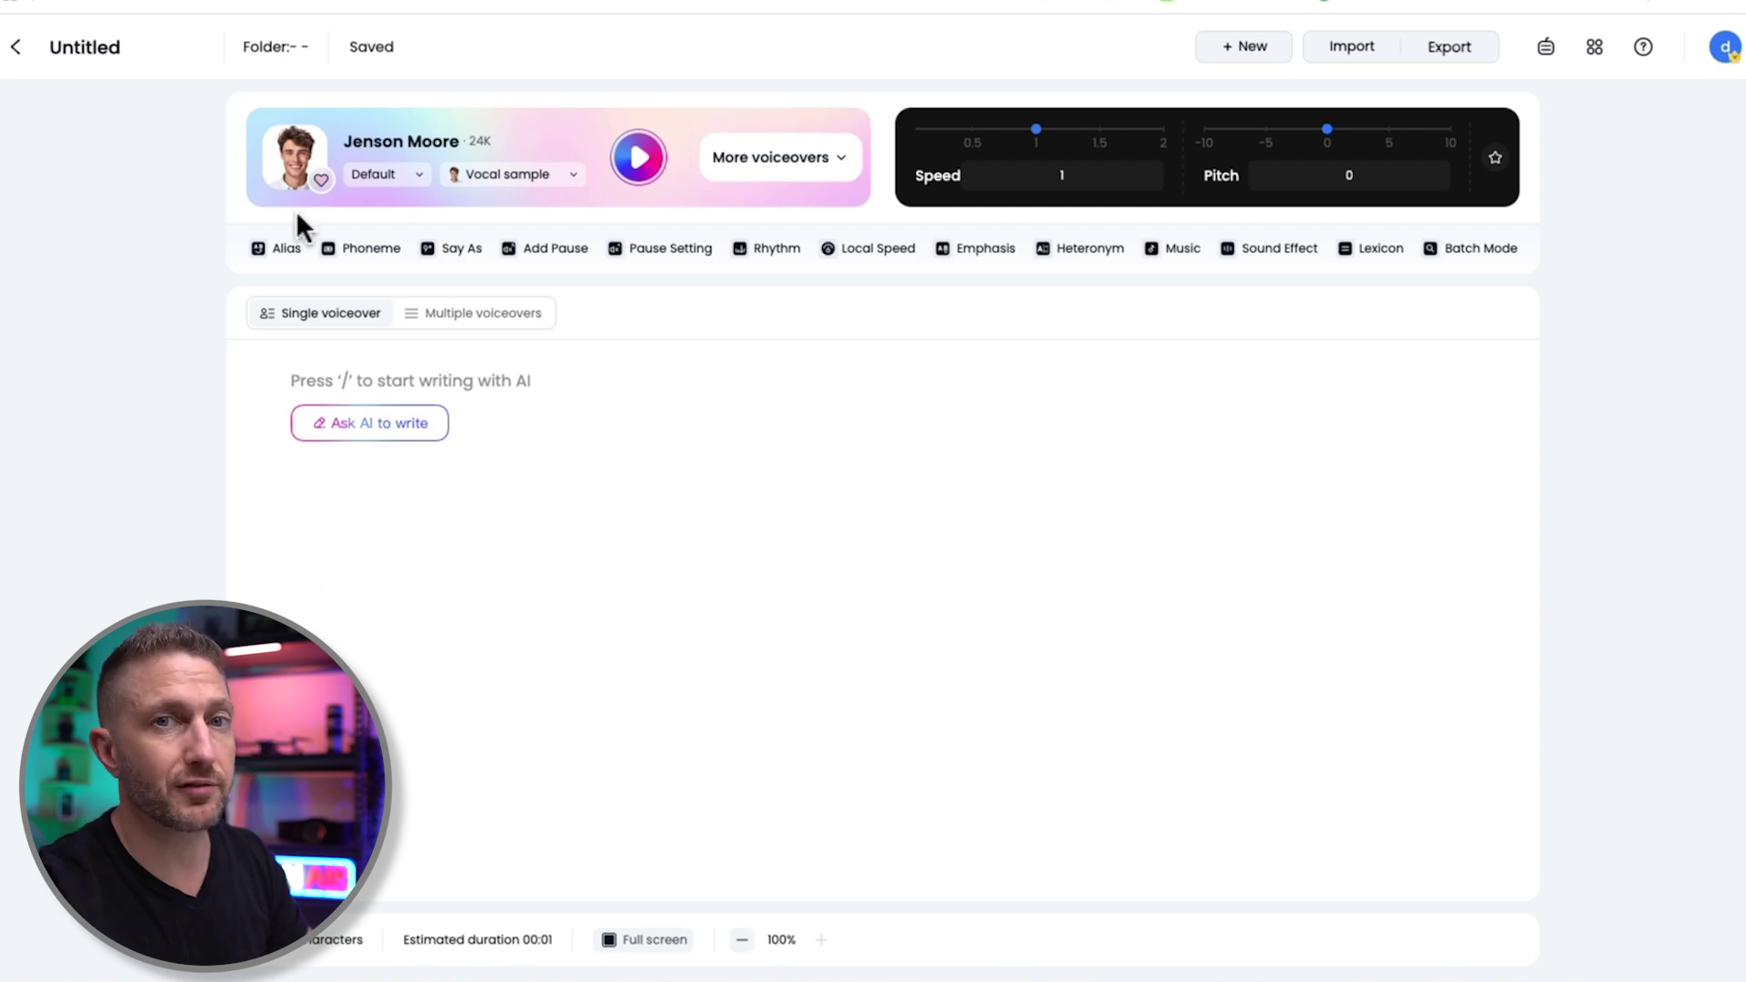
# Step: Paste the realistic premium AI text-to-speech sentence into the script and preview it with Jenson Moore
pyautogui.click(294, 157)
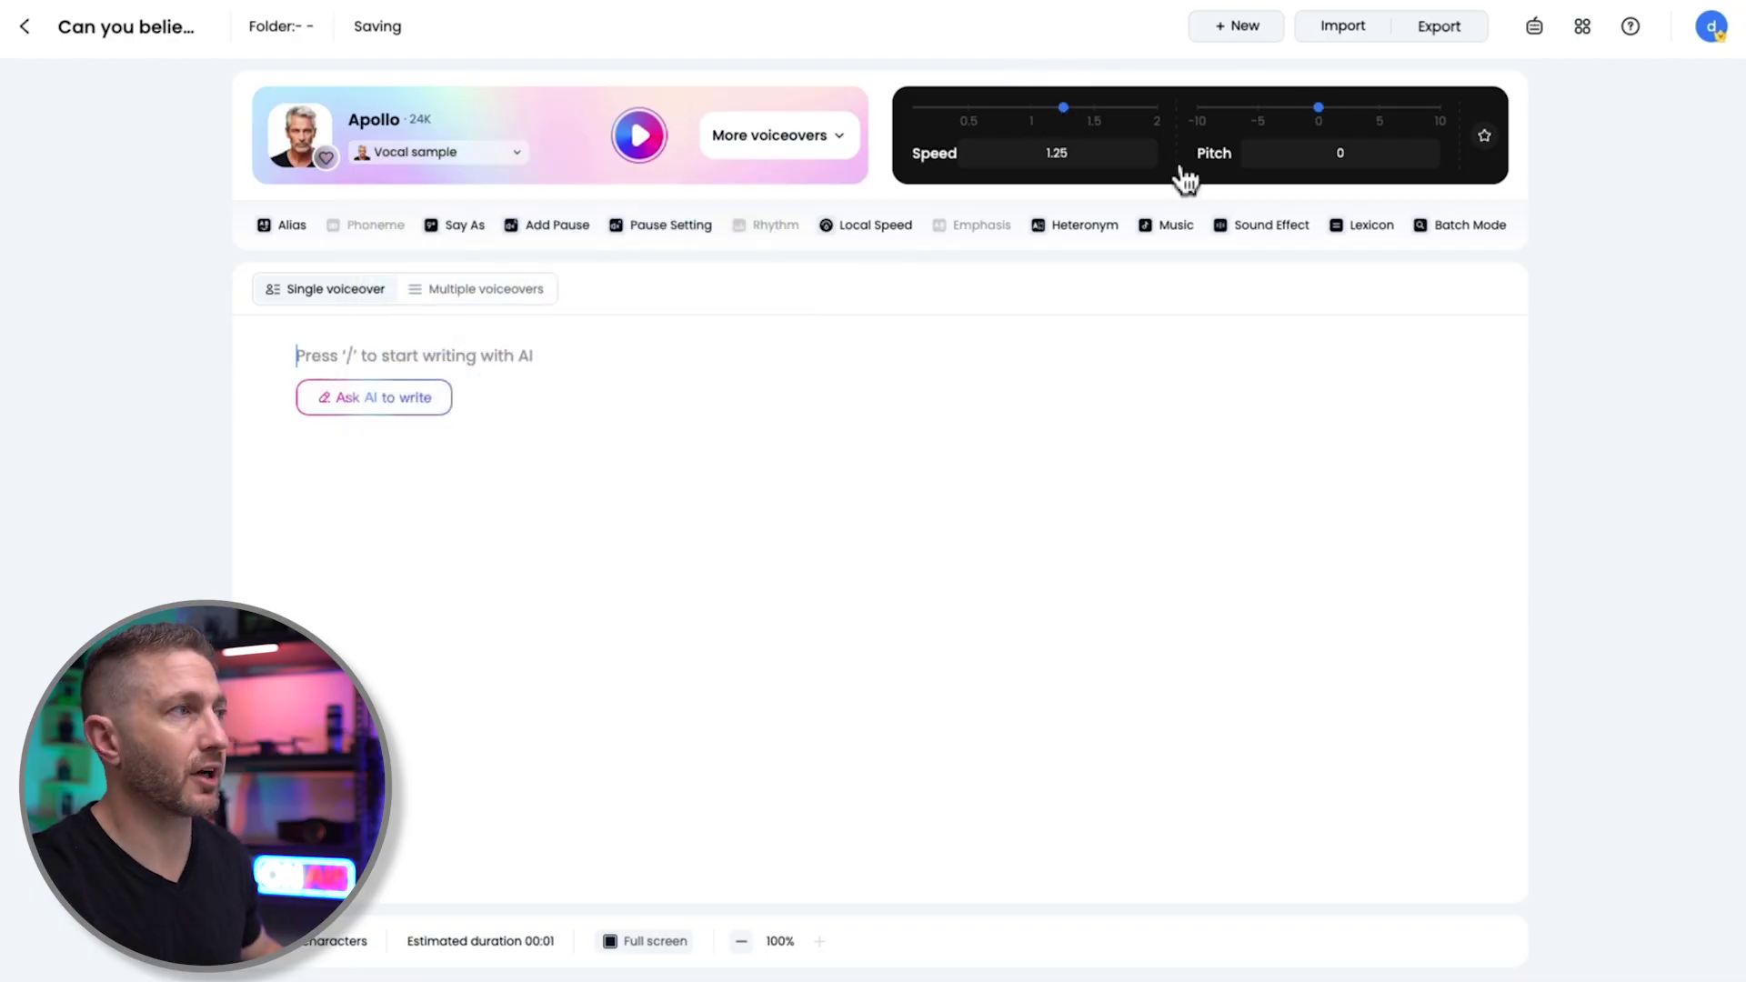
pyautogui.write('This premium AI voice generator takes text-to-speech to a whole new level of realism!')
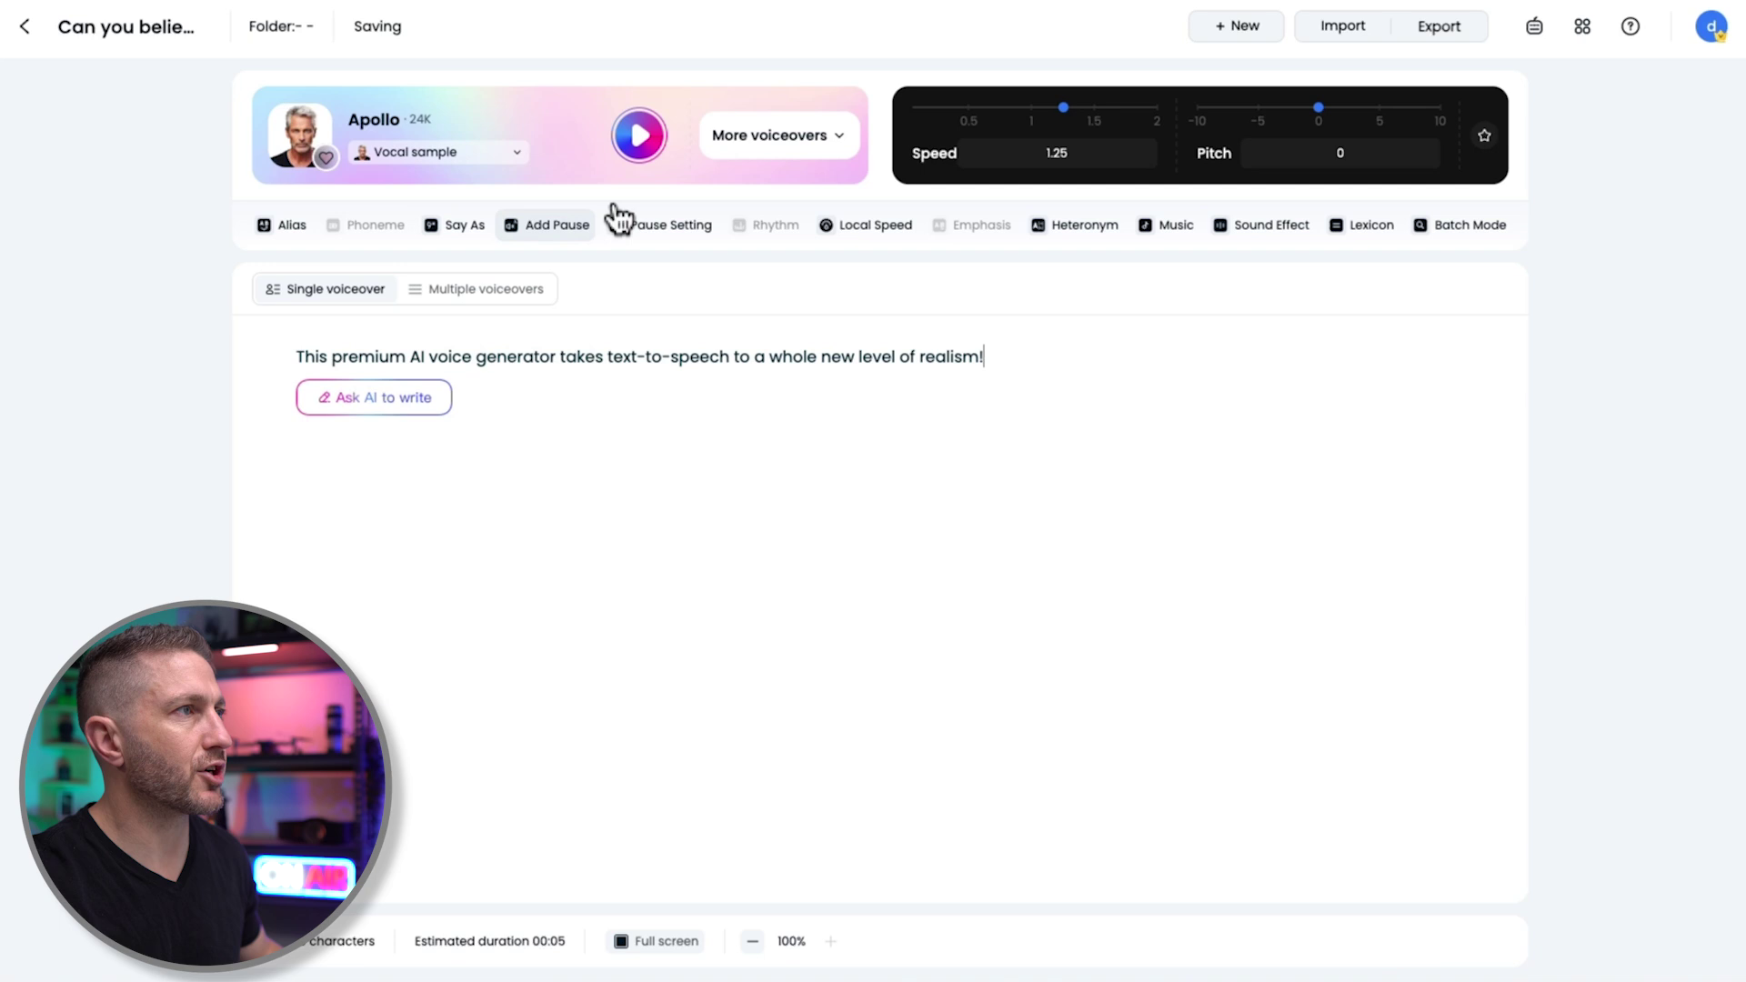
pyautogui.click(642, 142)
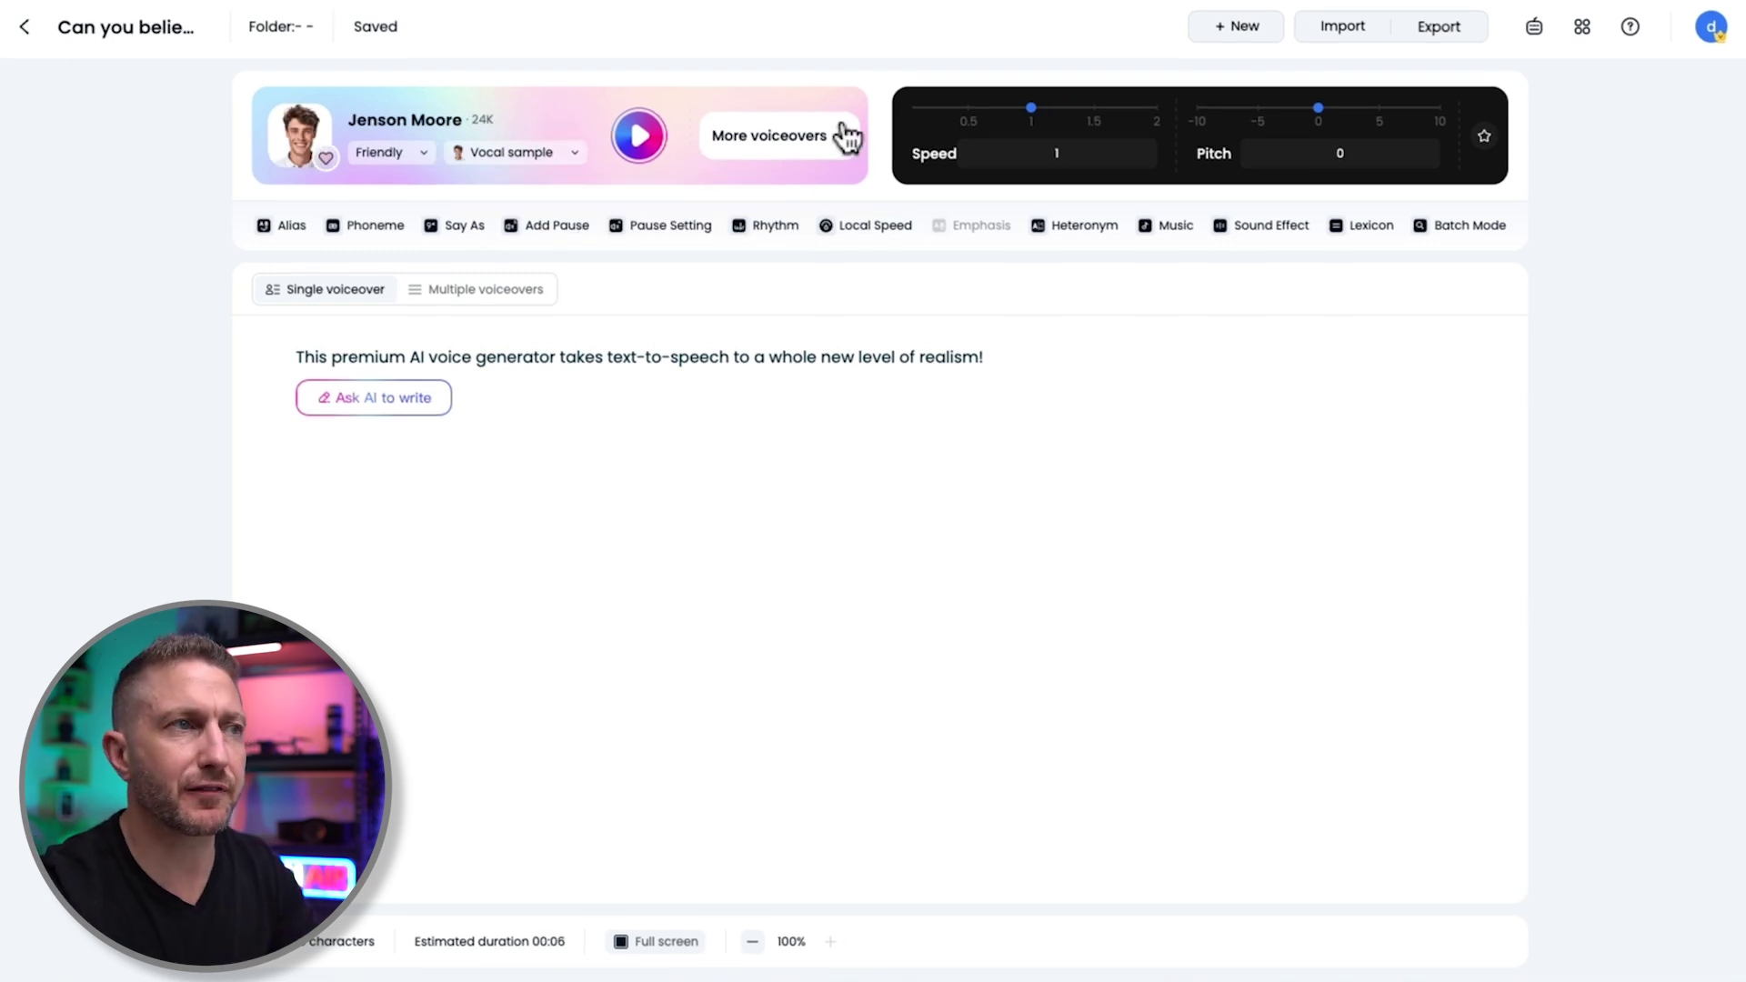
# Step: Open the voice library and browse the Motivational and Social Media voices
pyautogui.click(815, 130)
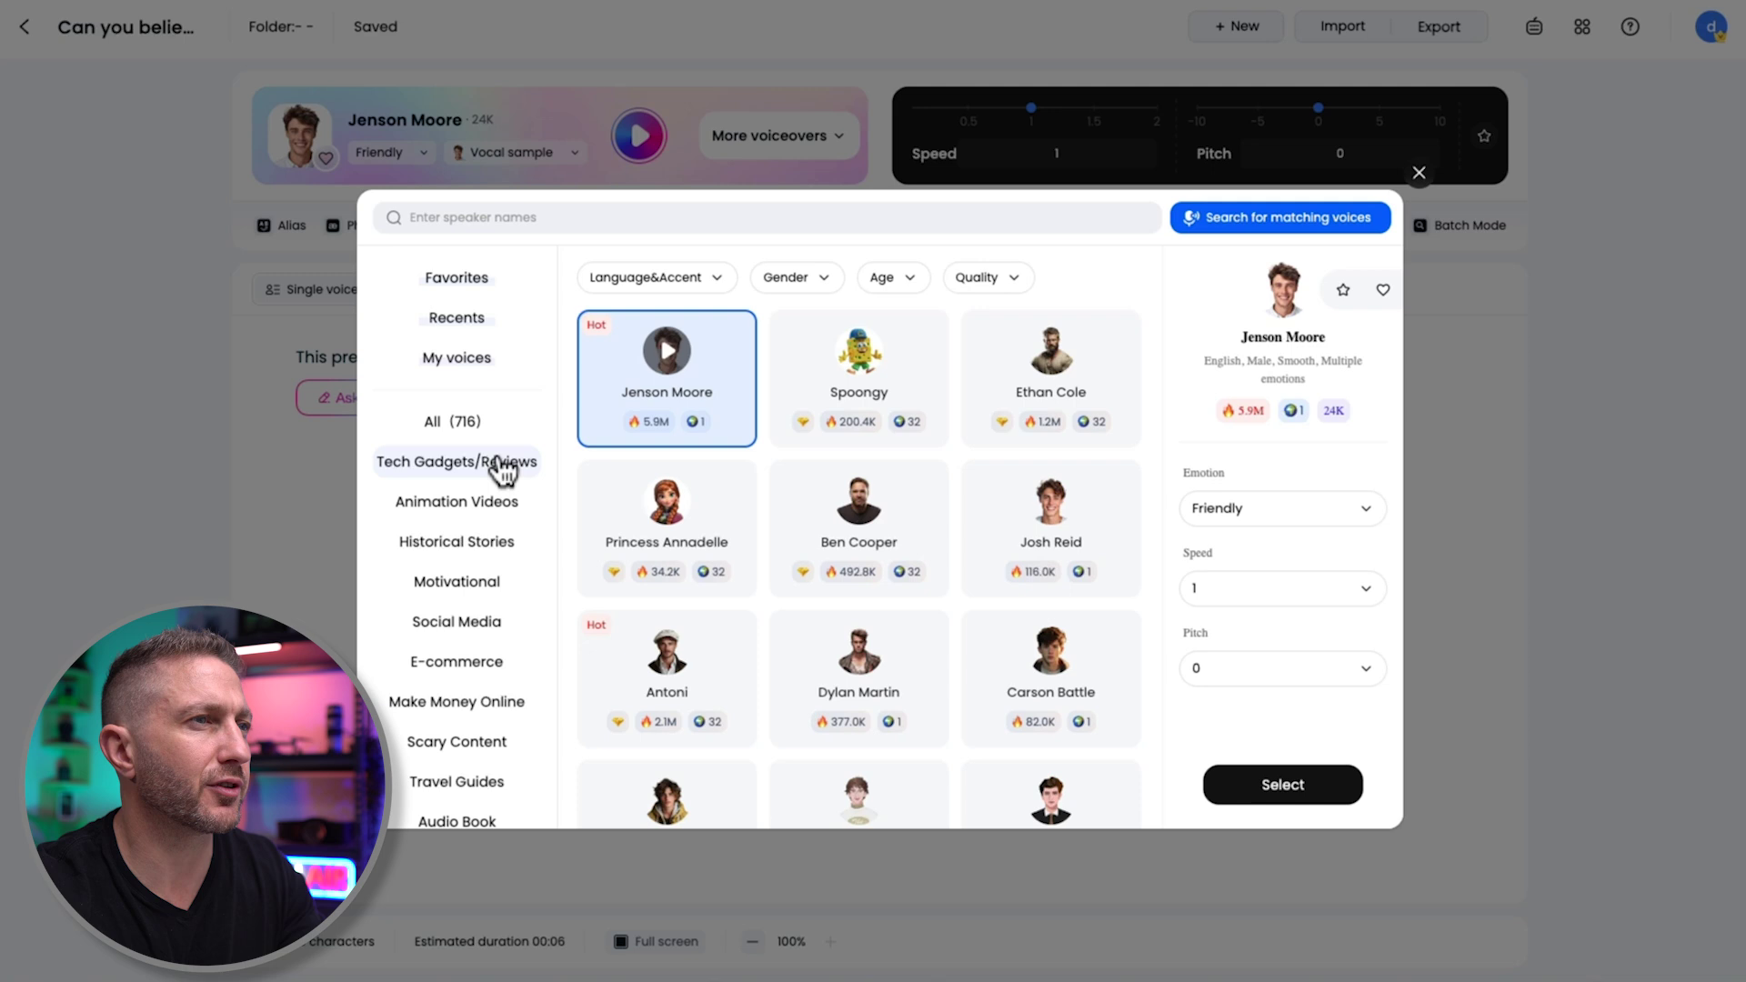
pyautogui.click(485, 583)
pyautogui.scroll(-10, 670, 401)
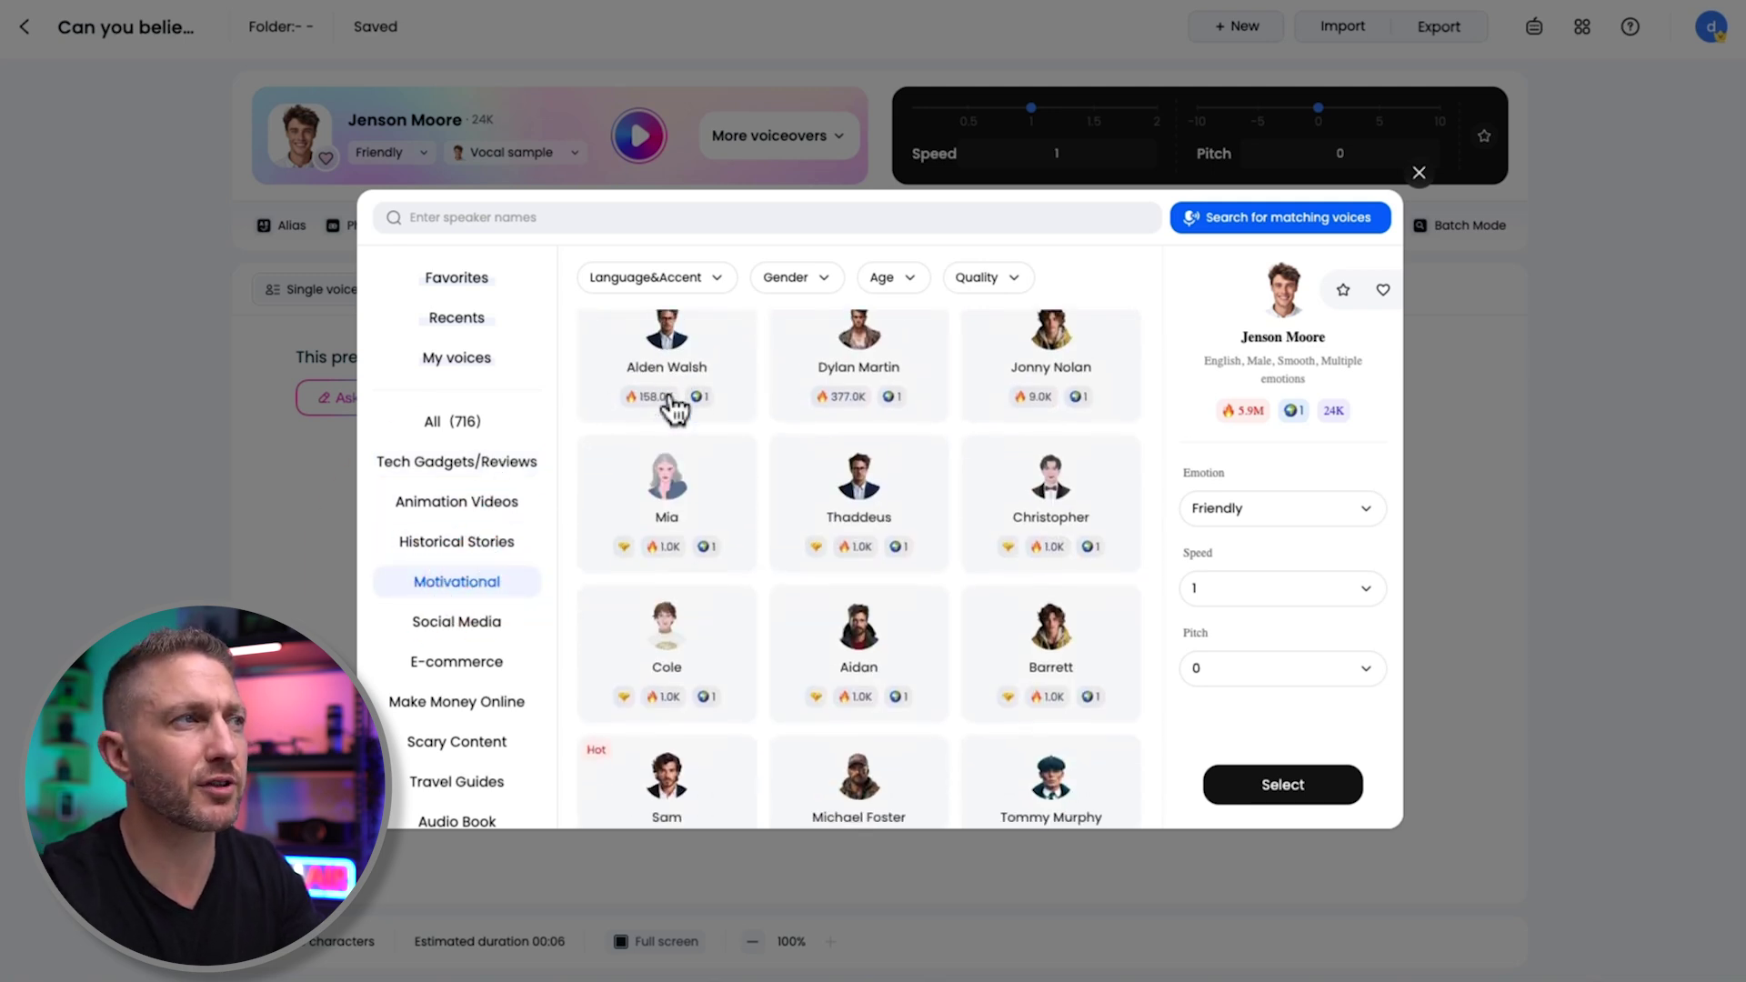
pyautogui.scroll(-10, 670, 401)
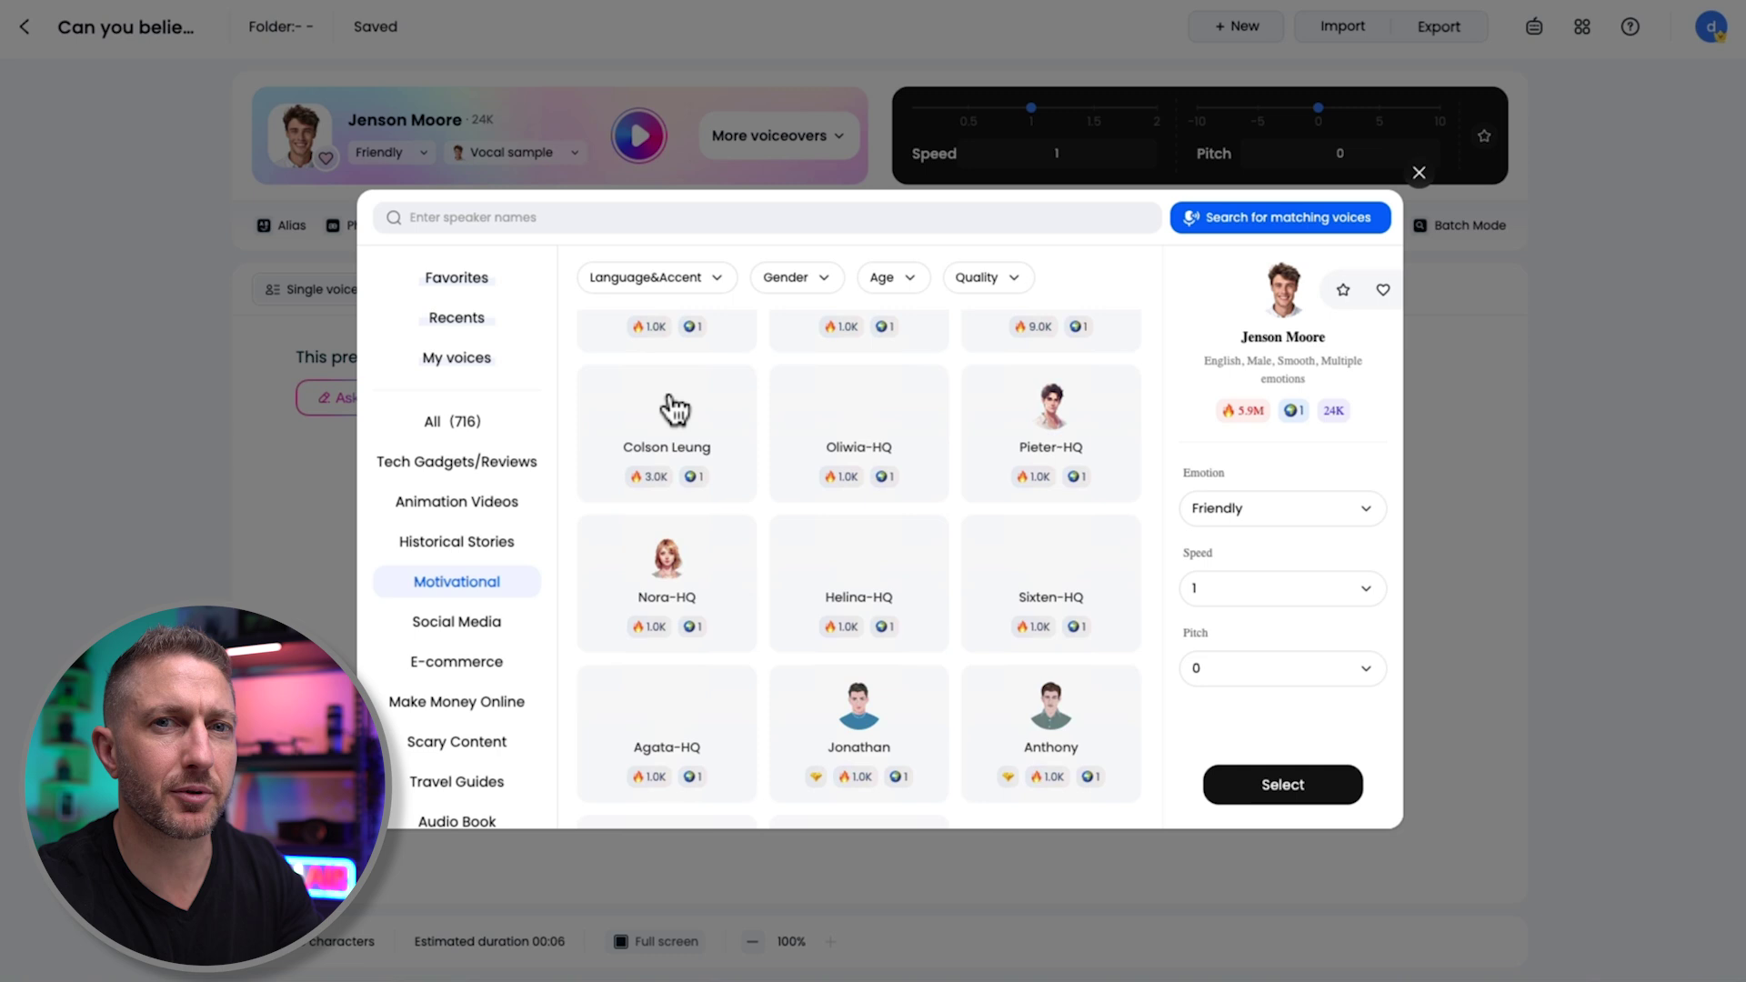
pyautogui.click(499, 622)
pyautogui.scroll(-10, 589, 403)
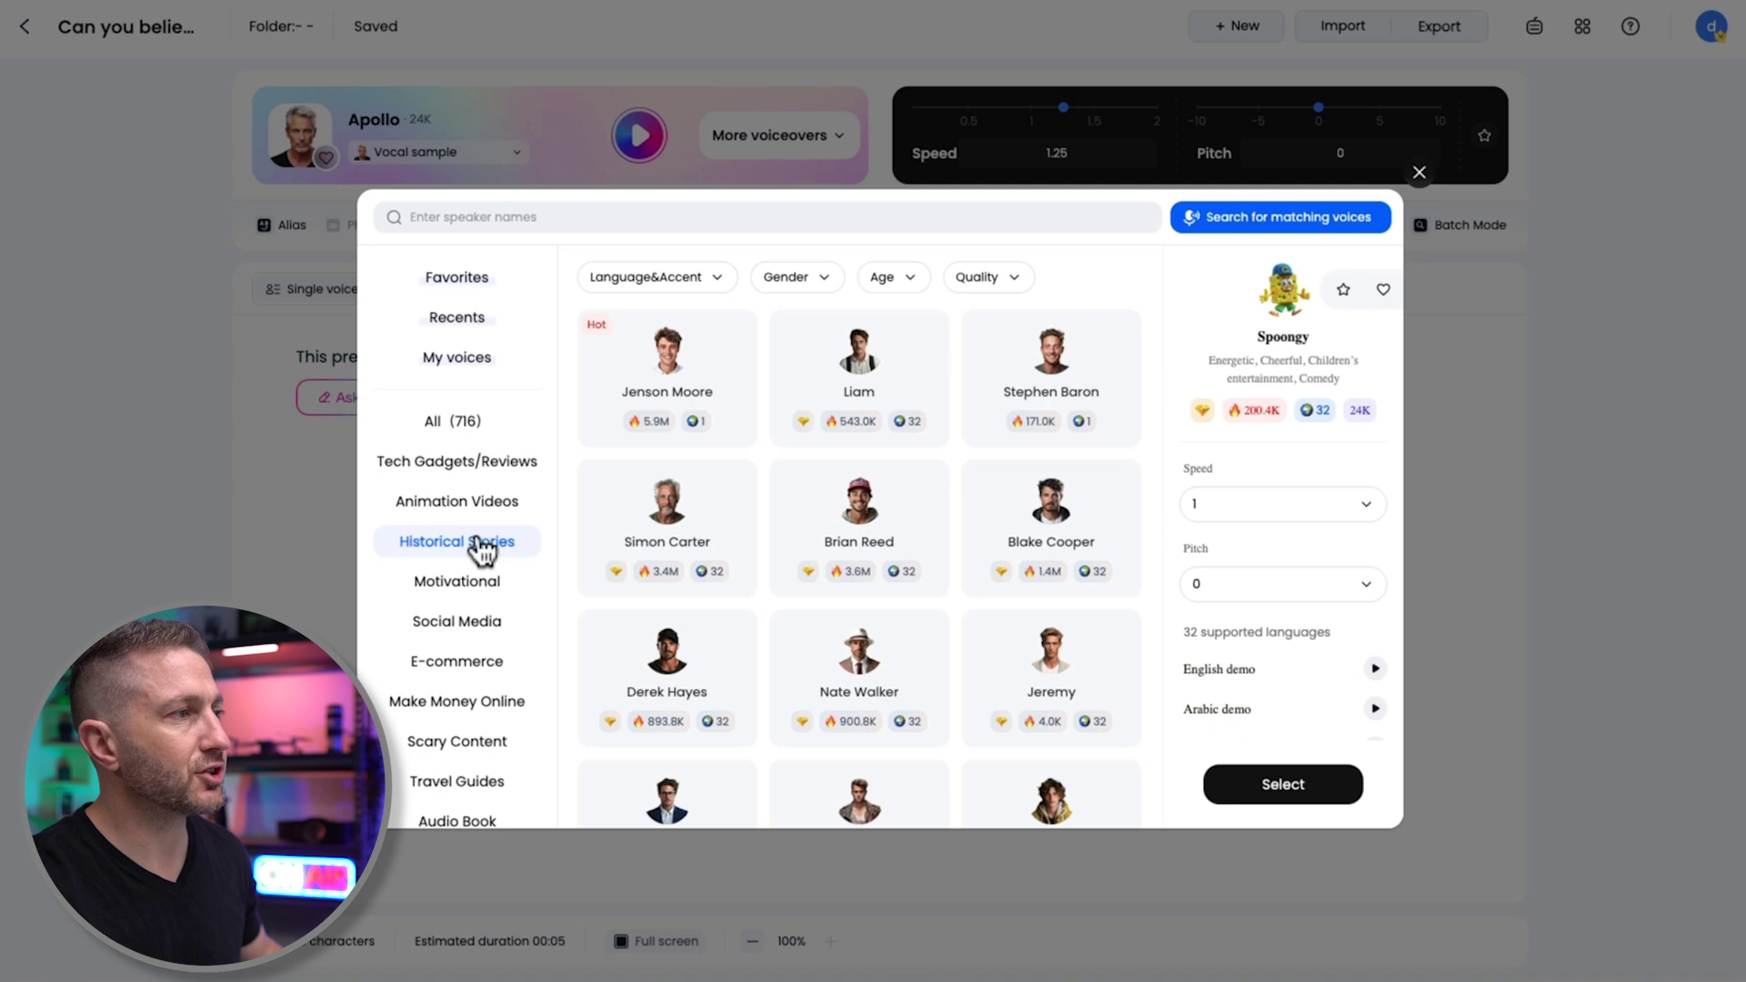
# Step: Play Spoongy from Animation Videos and Tommy Murphy from Scary Content
pyautogui.click(485, 500)
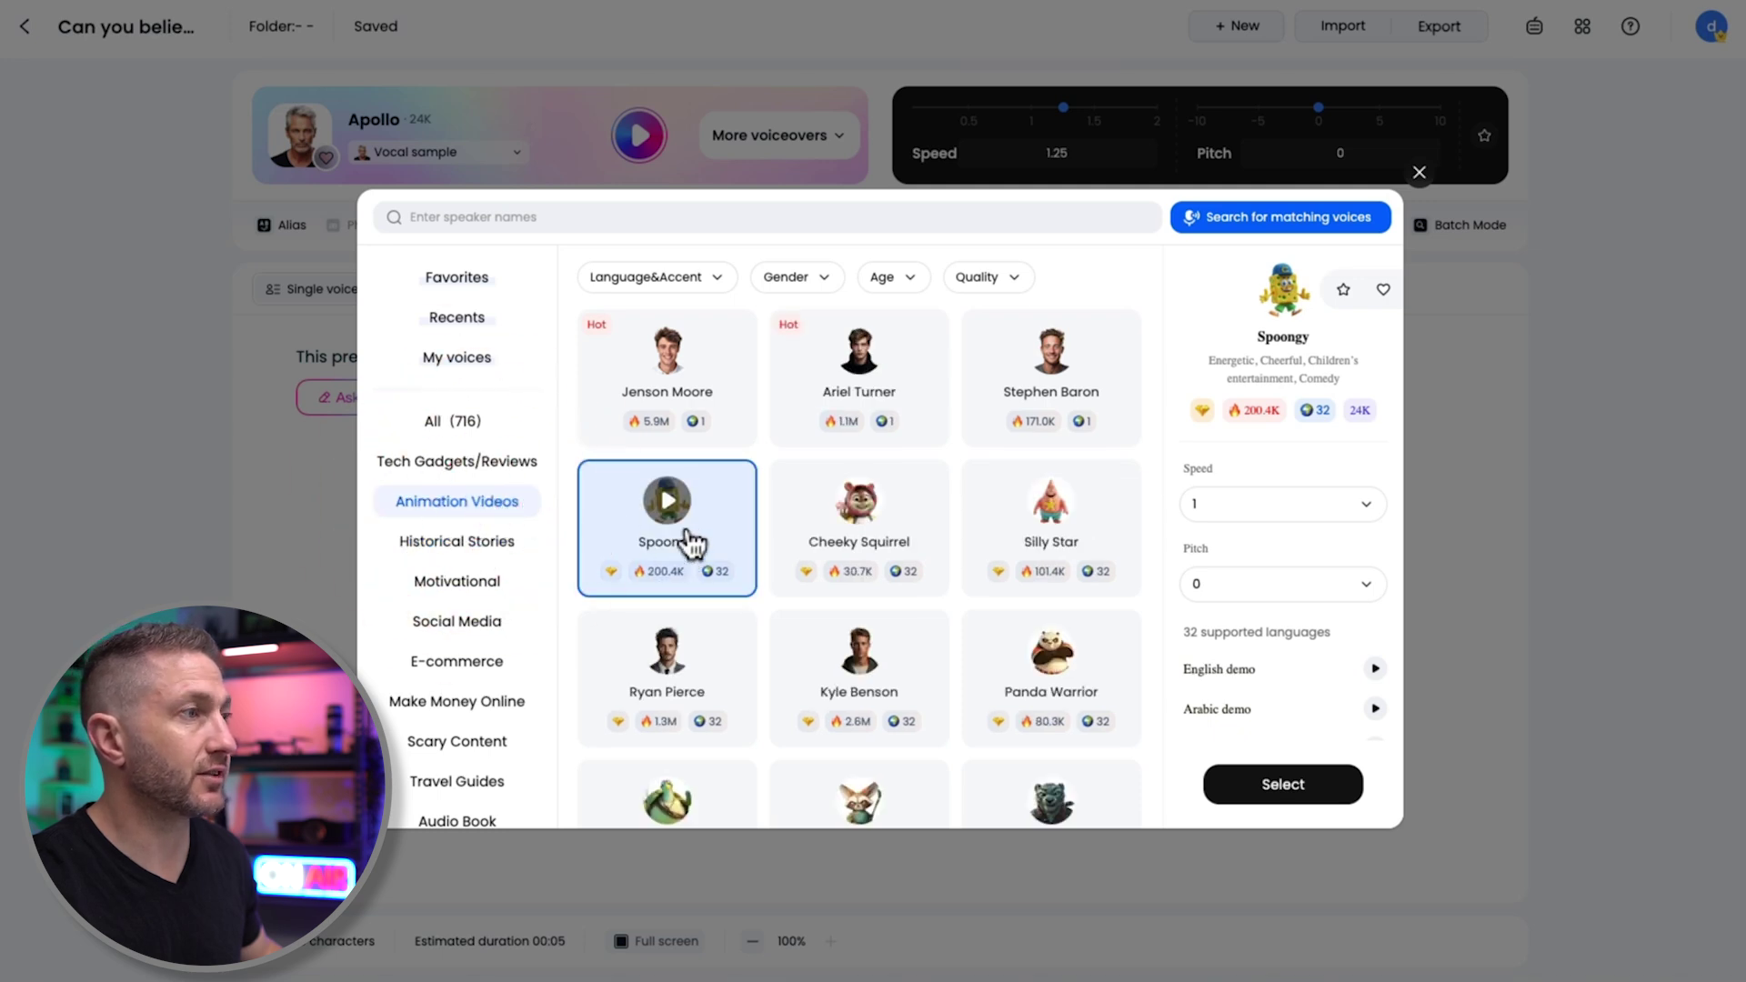
pyautogui.click(675, 506)
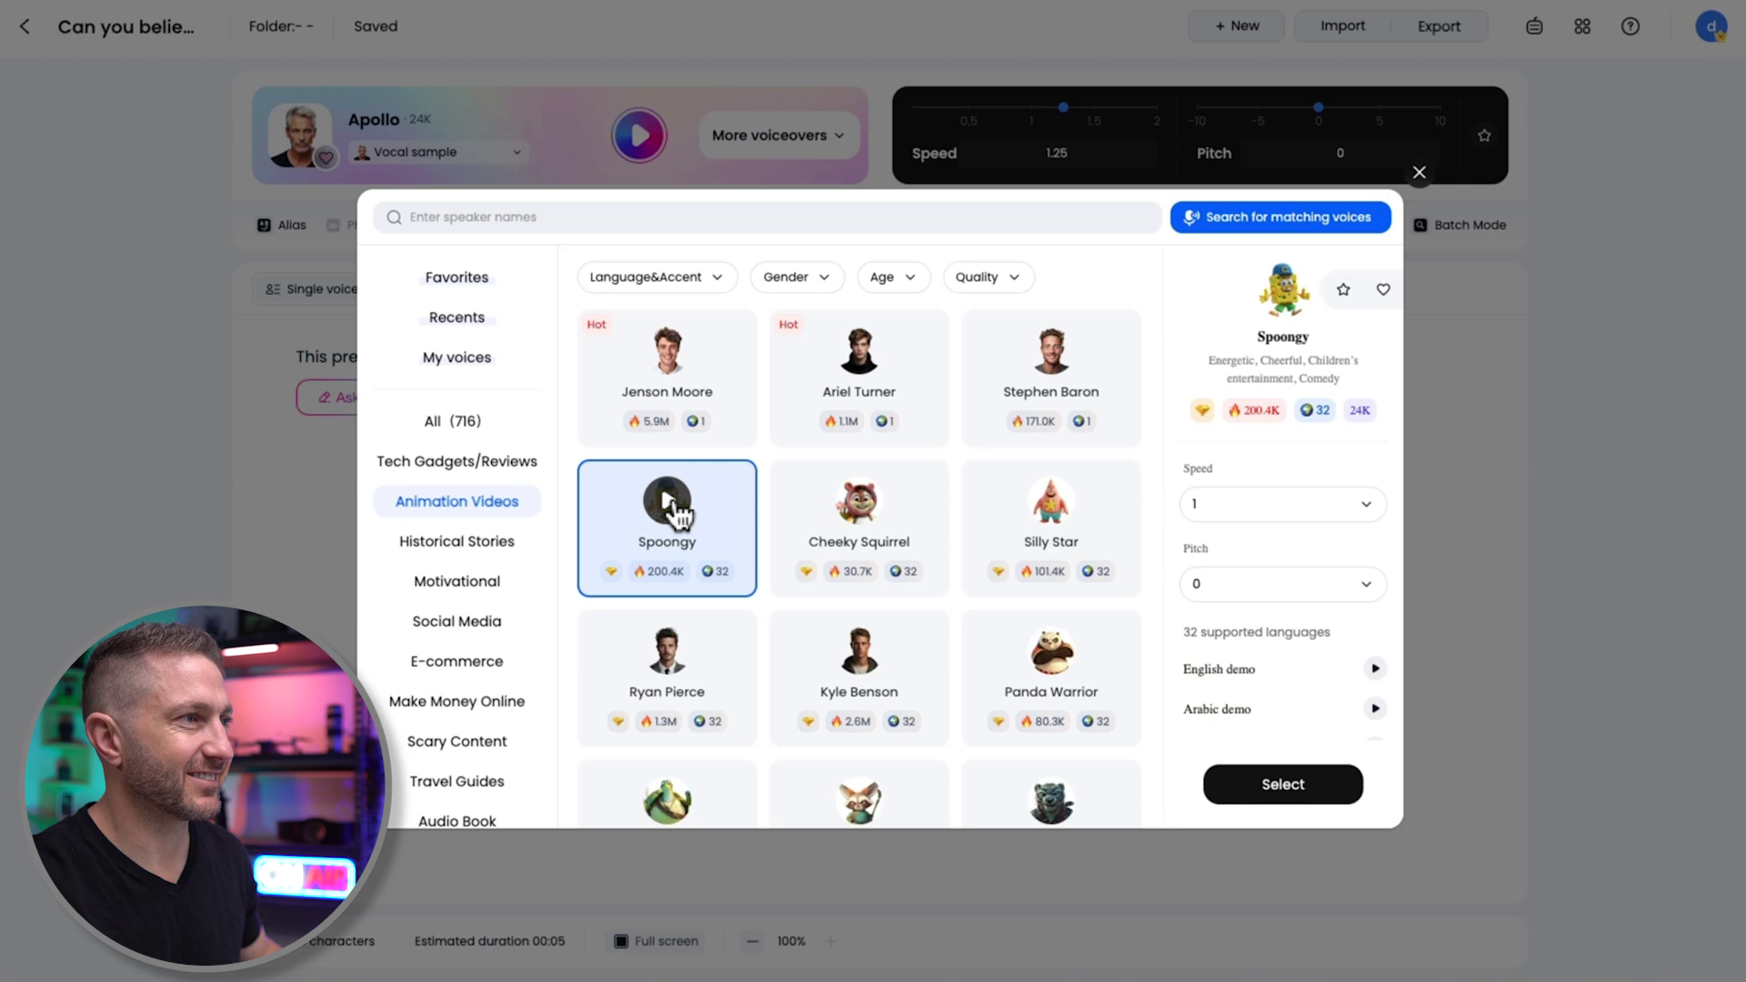
pyautogui.click(457, 739)
pyautogui.scroll(-2, 857, 533)
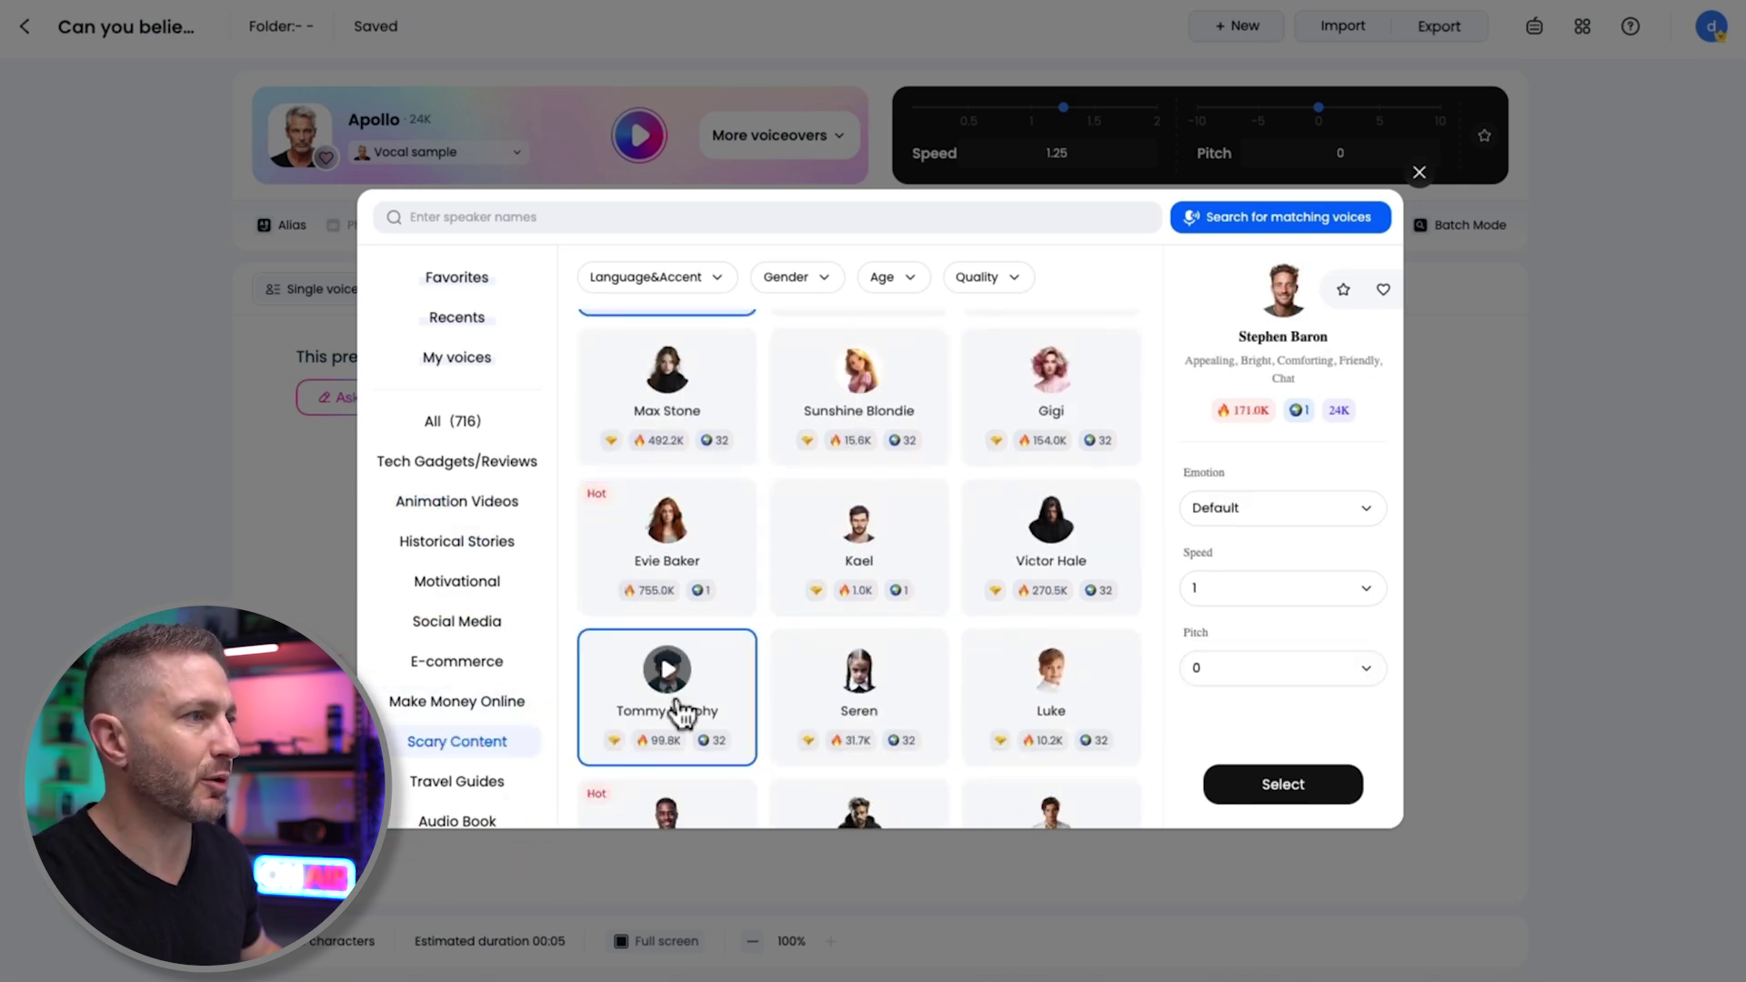
pyautogui.click(671, 684)
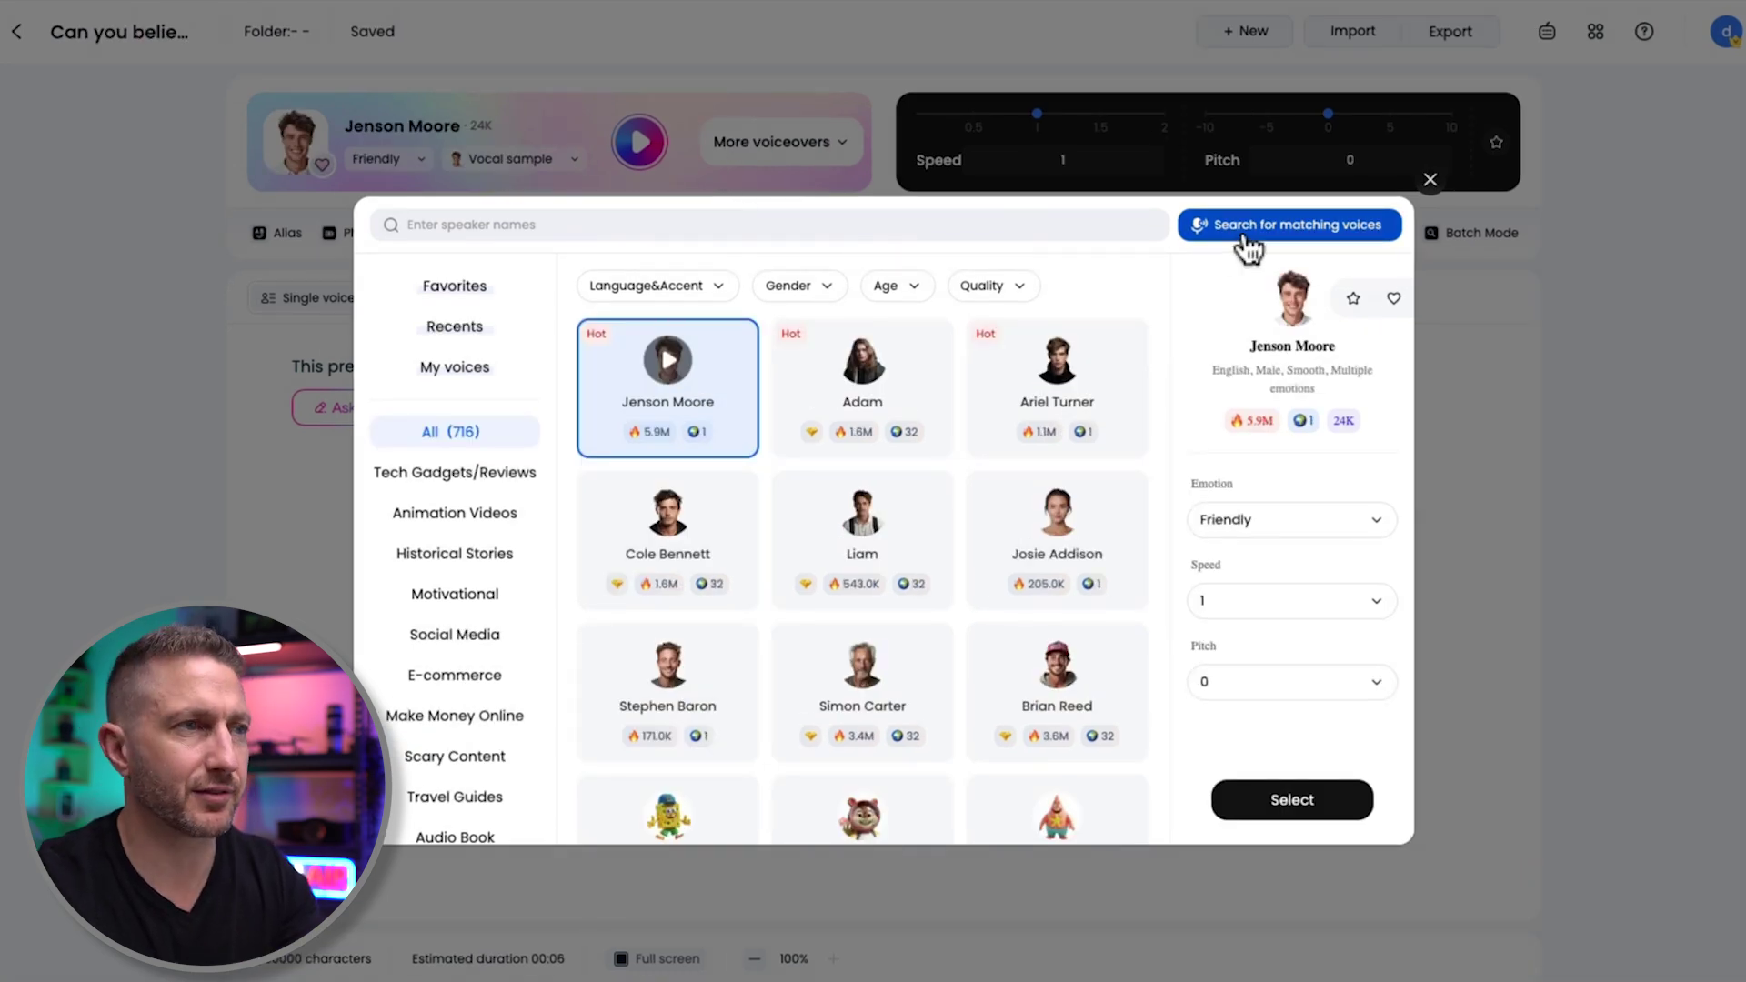
# Step: Search for voices matching a pasted YouTube narrator video link
pyautogui.click(1243, 232)
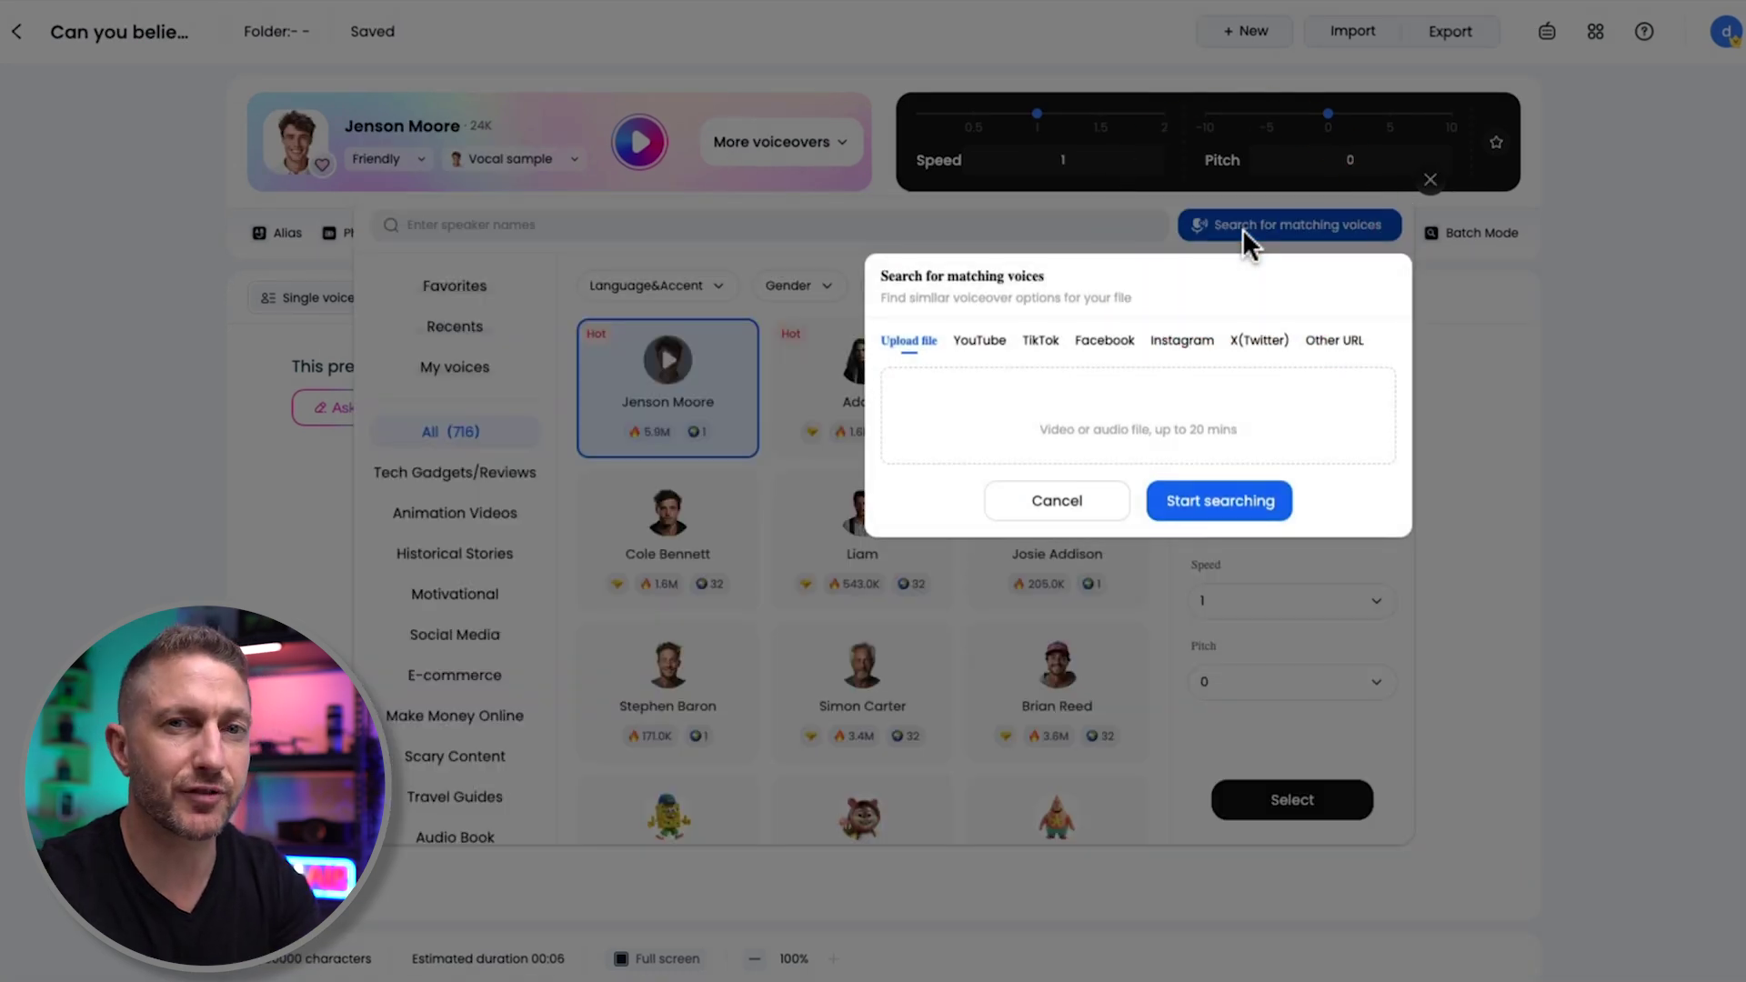
pyautogui.click(998, 342)
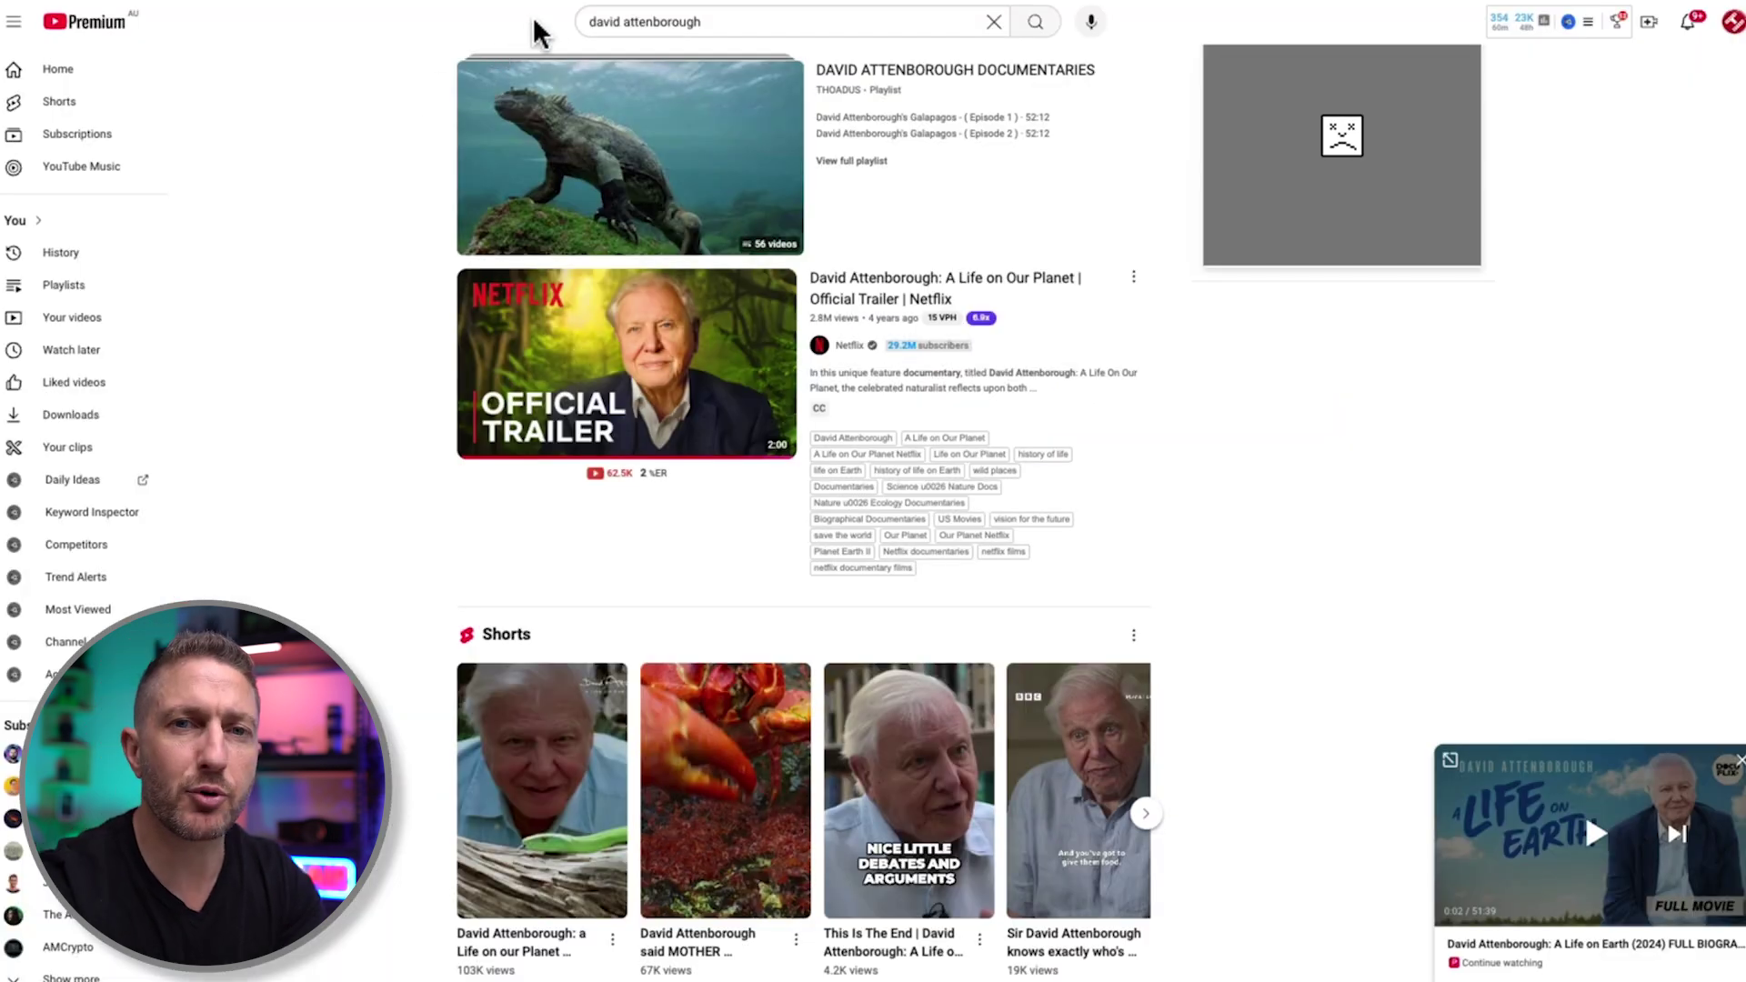
pyautogui.click(547, 27)
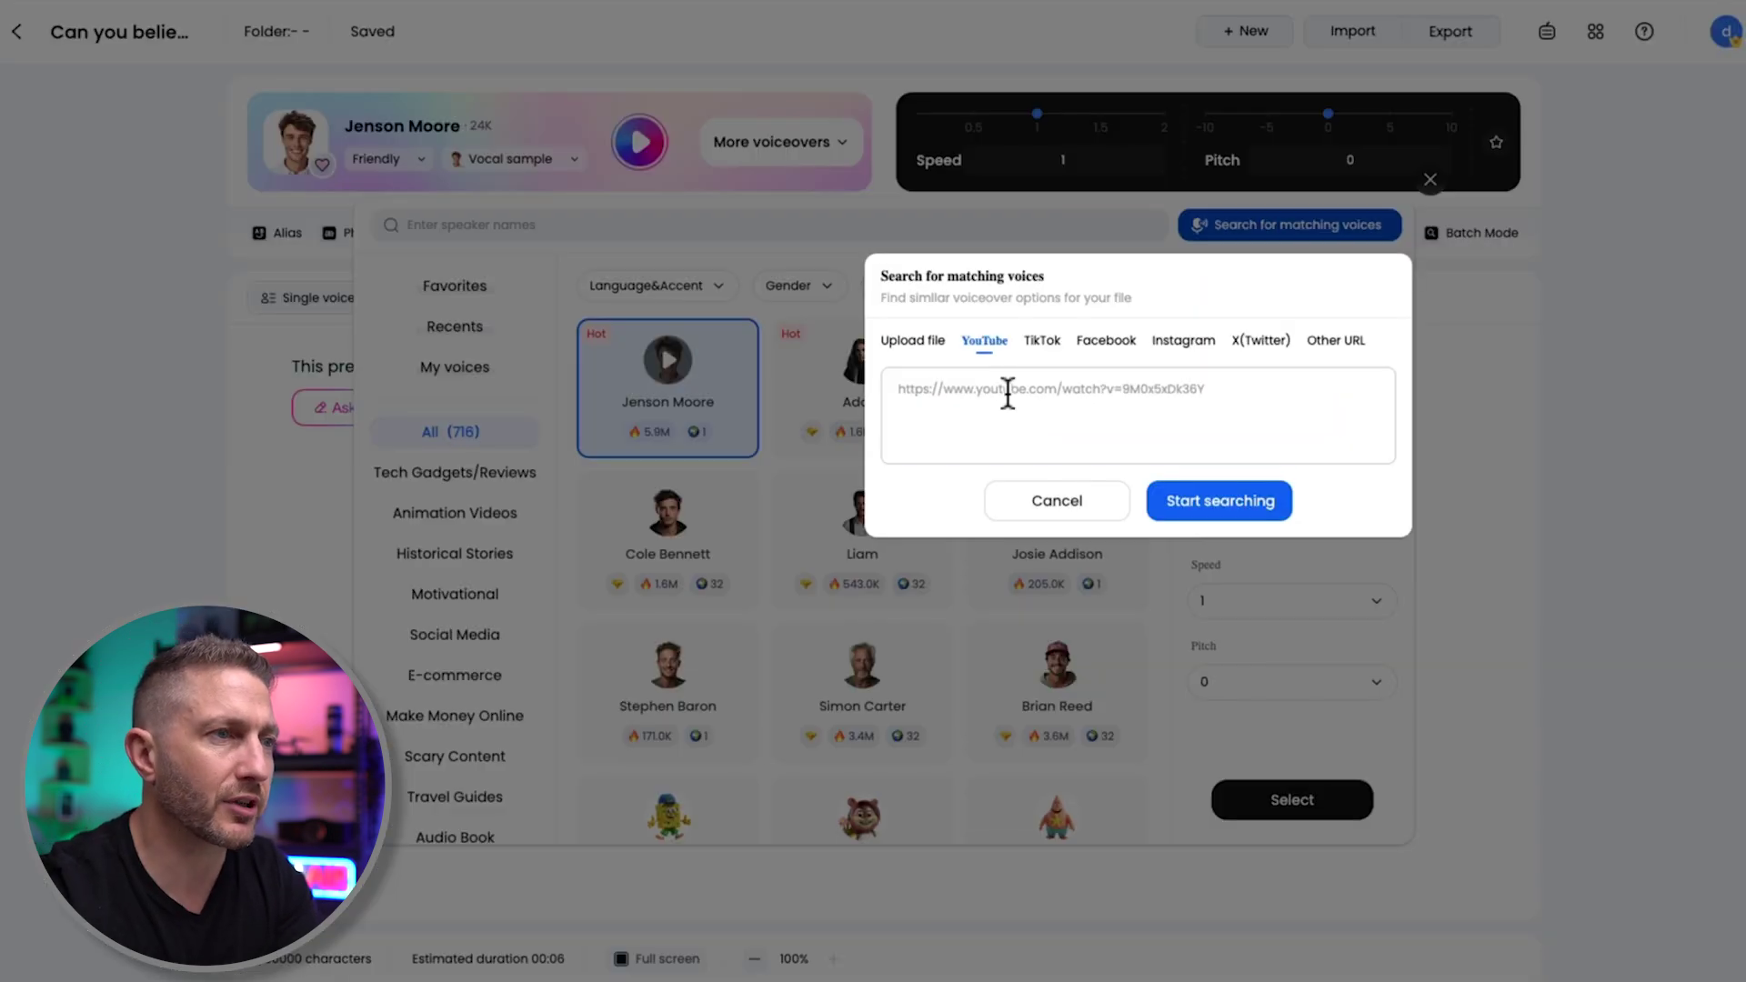
pyautogui.click(1038, 411)
pyautogui.write('https://www.youtube.com/watch?v=DhW2FHqptz8&ab_channel=Netflix')
pyautogui.click(1172, 498)
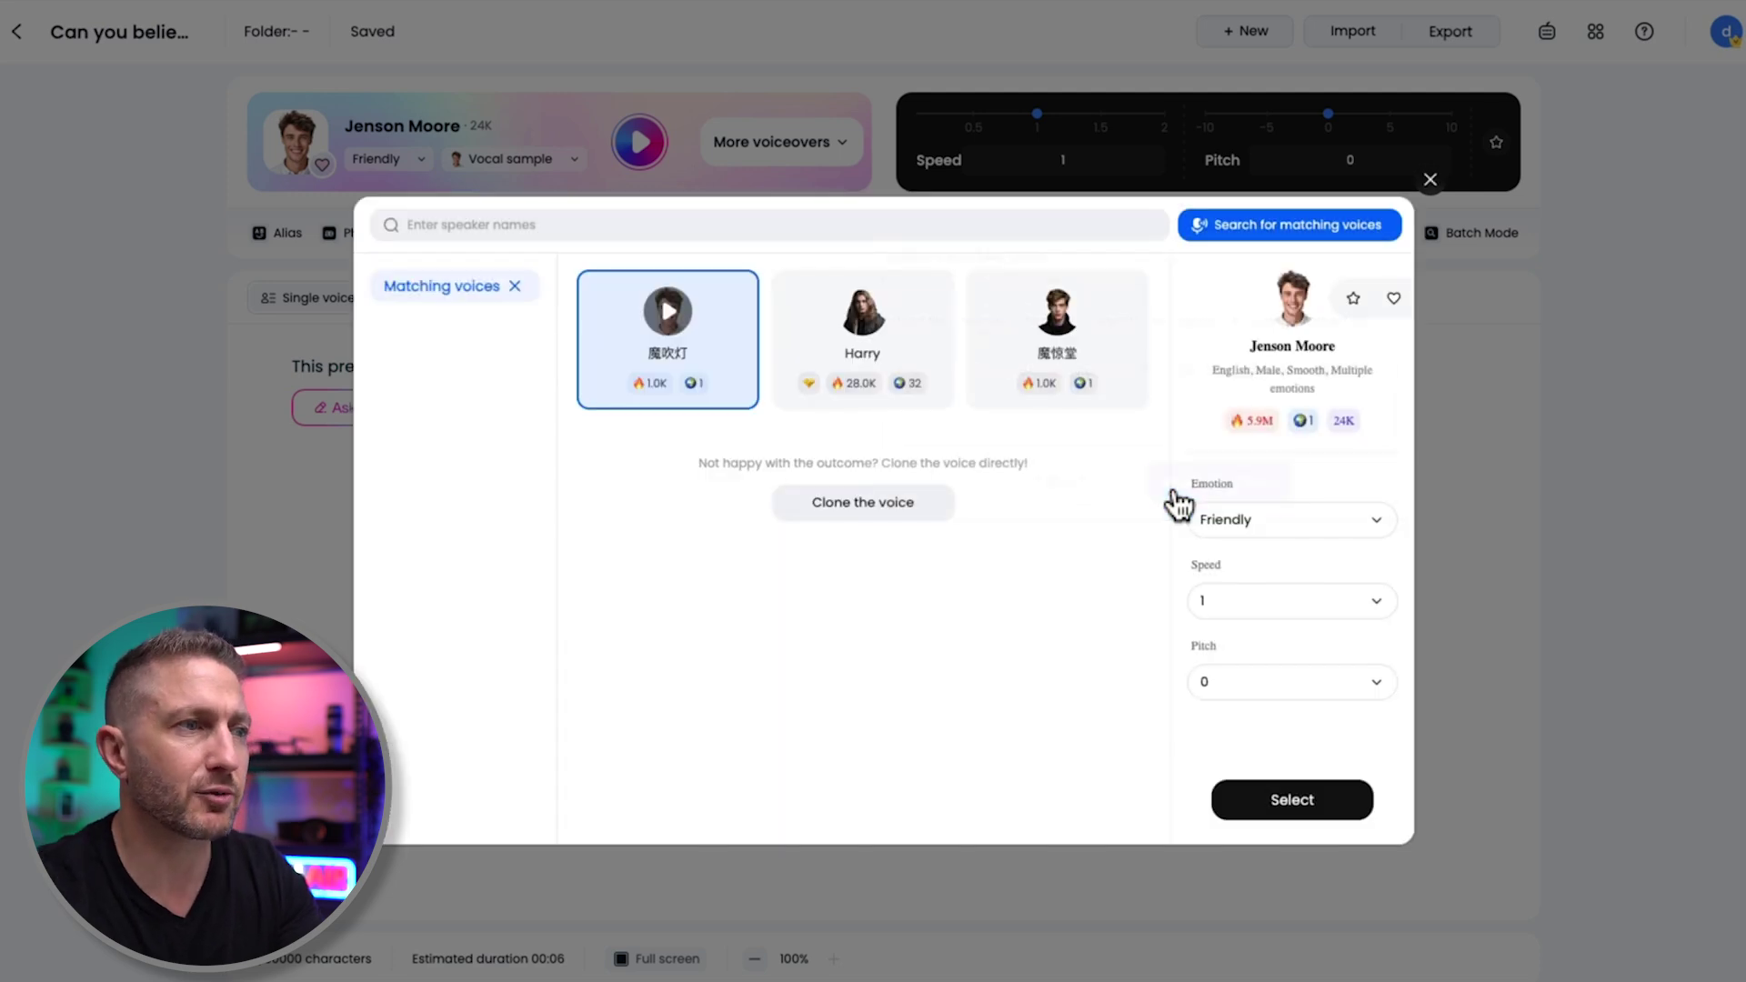
# Step: Pick the Harry matching voice, view Audio Book voices, and reopen the matching-voice search
pyautogui.click(898, 318)
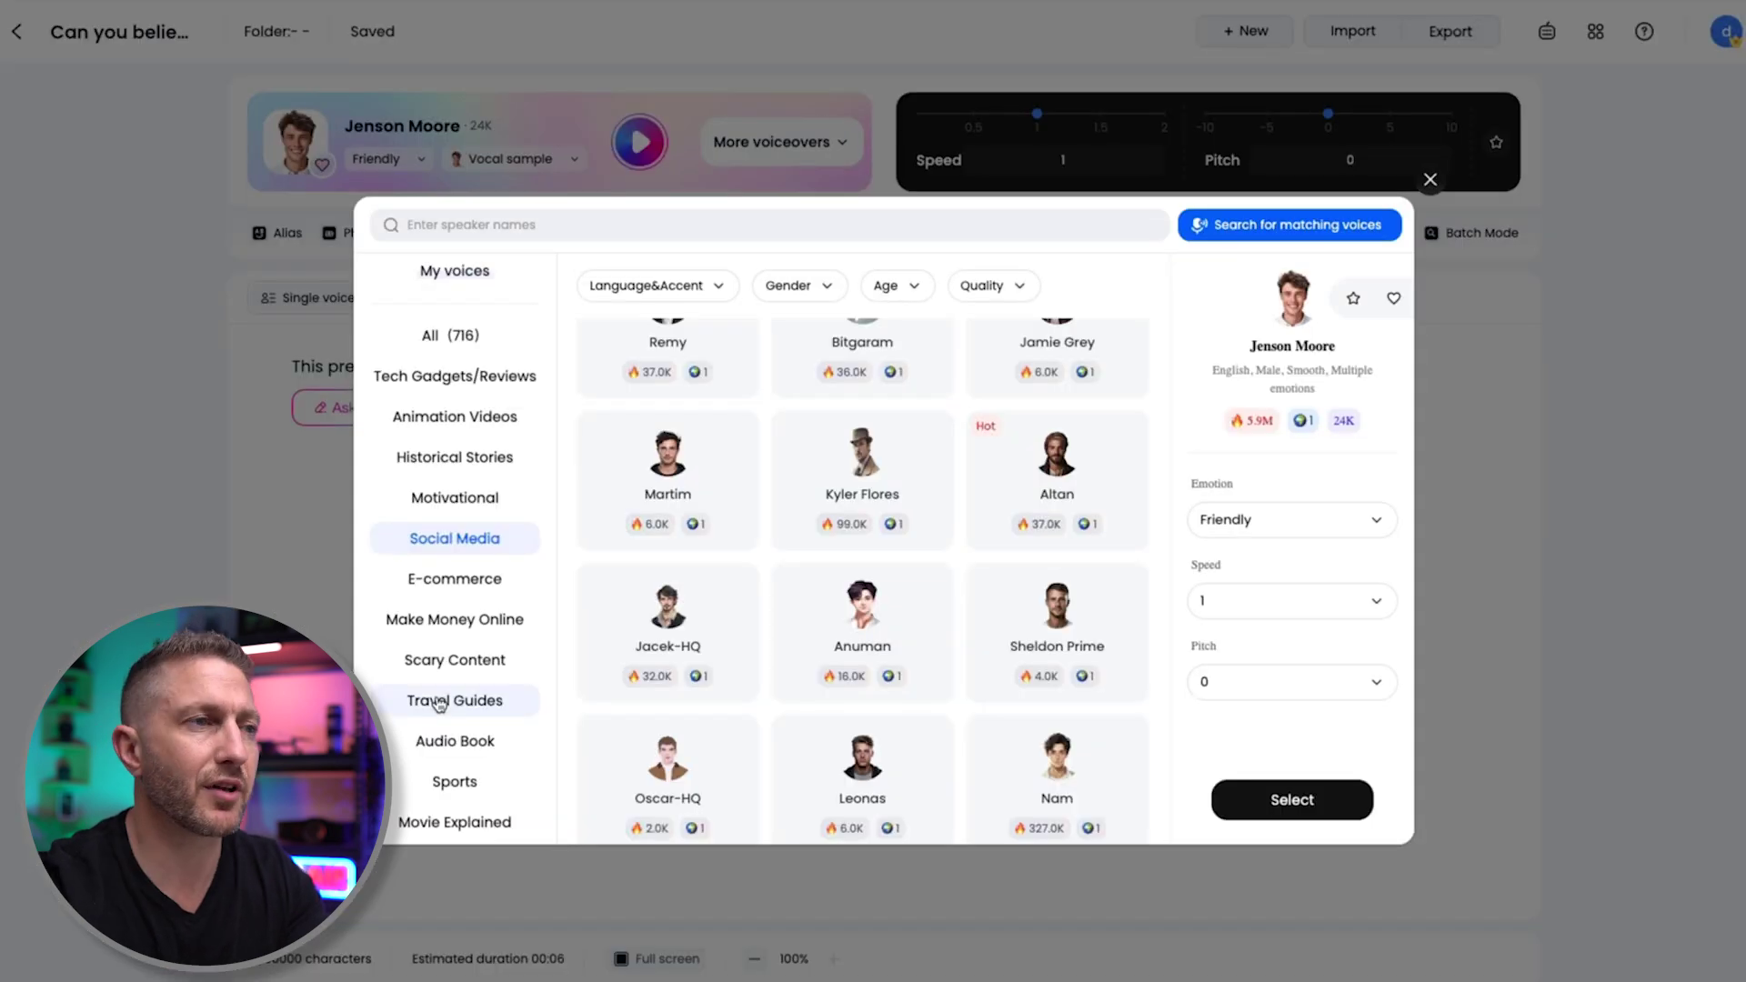
pyautogui.click(449, 735)
pyautogui.click(1242, 228)
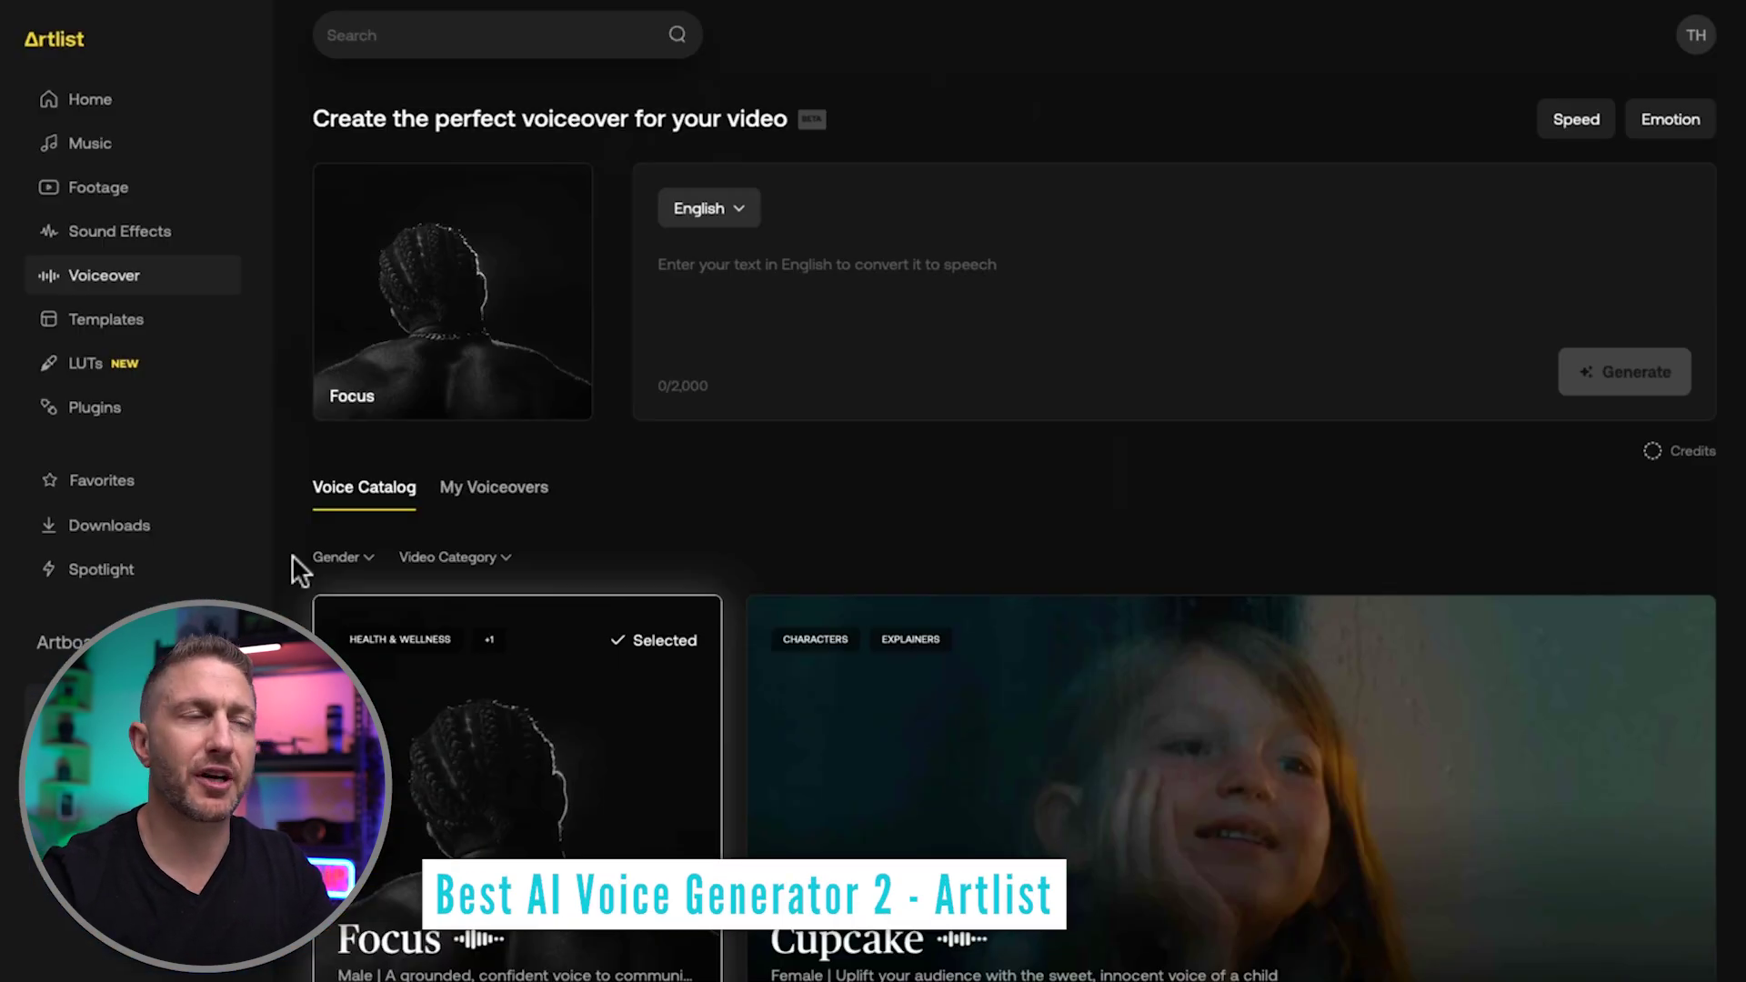
# Step: View the Speed settings, then show the Emotion choices like Angry, Sad and Optimistic
pyautogui.scroll(-5, 292, 556)
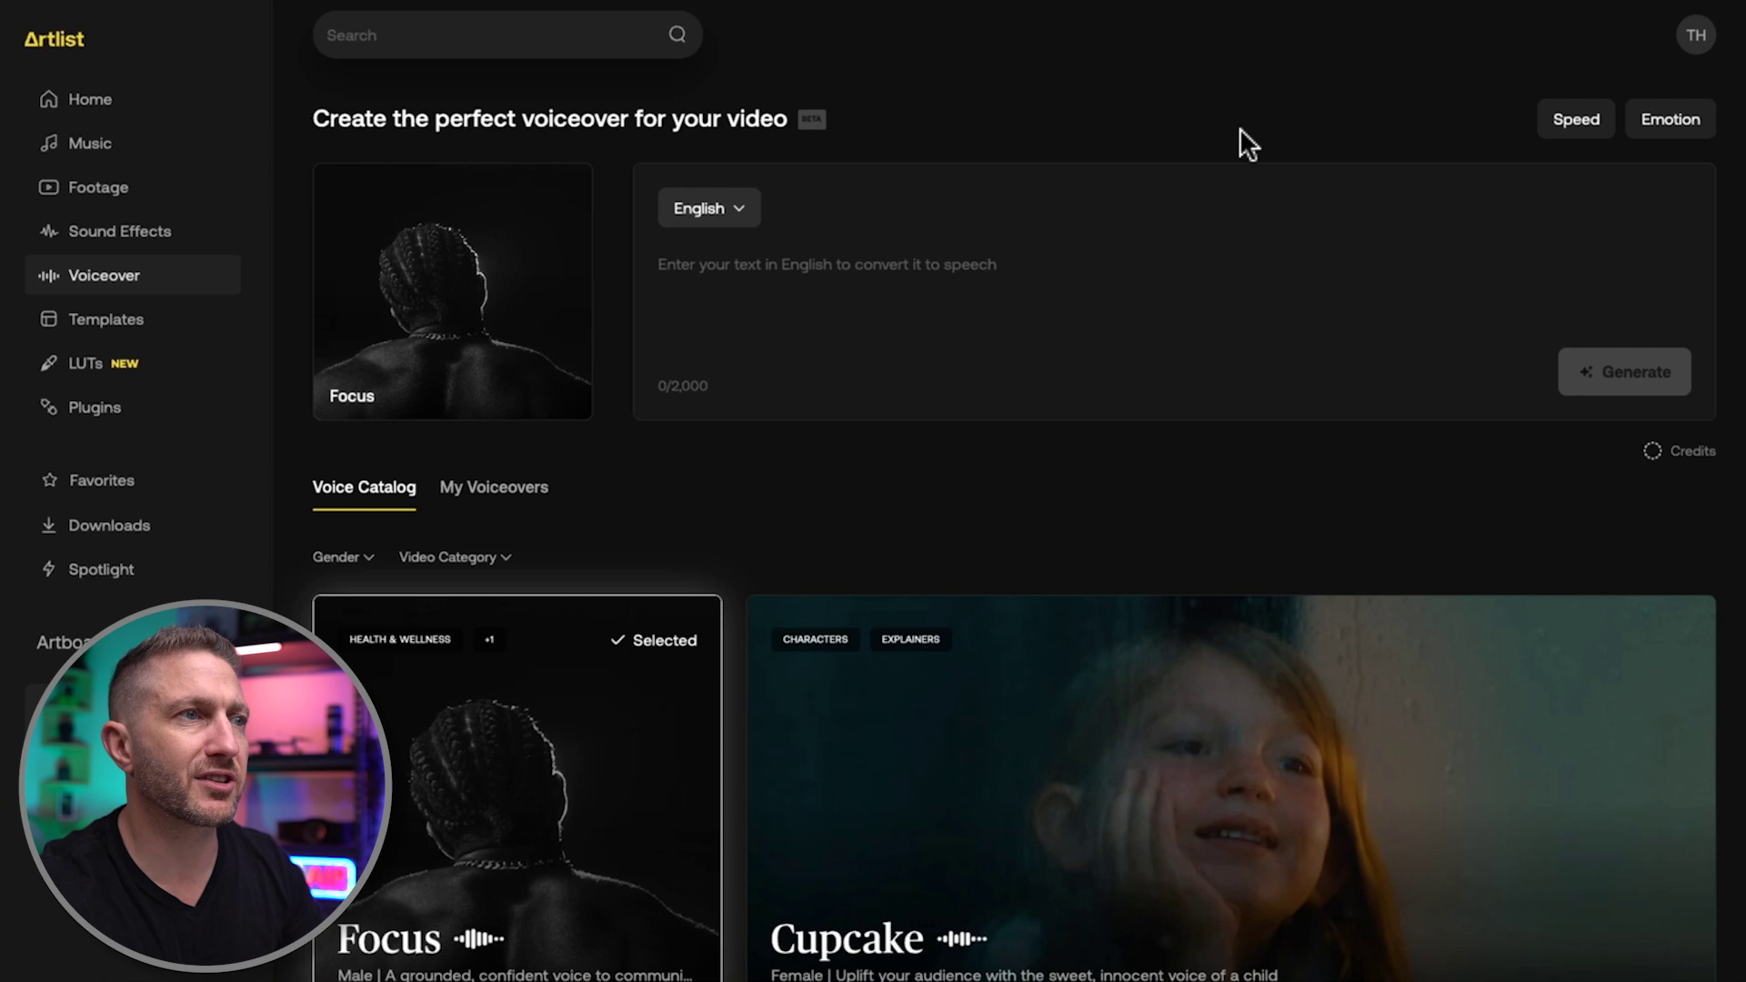
pyautogui.click(1560, 128)
pyautogui.click(1650, 124)
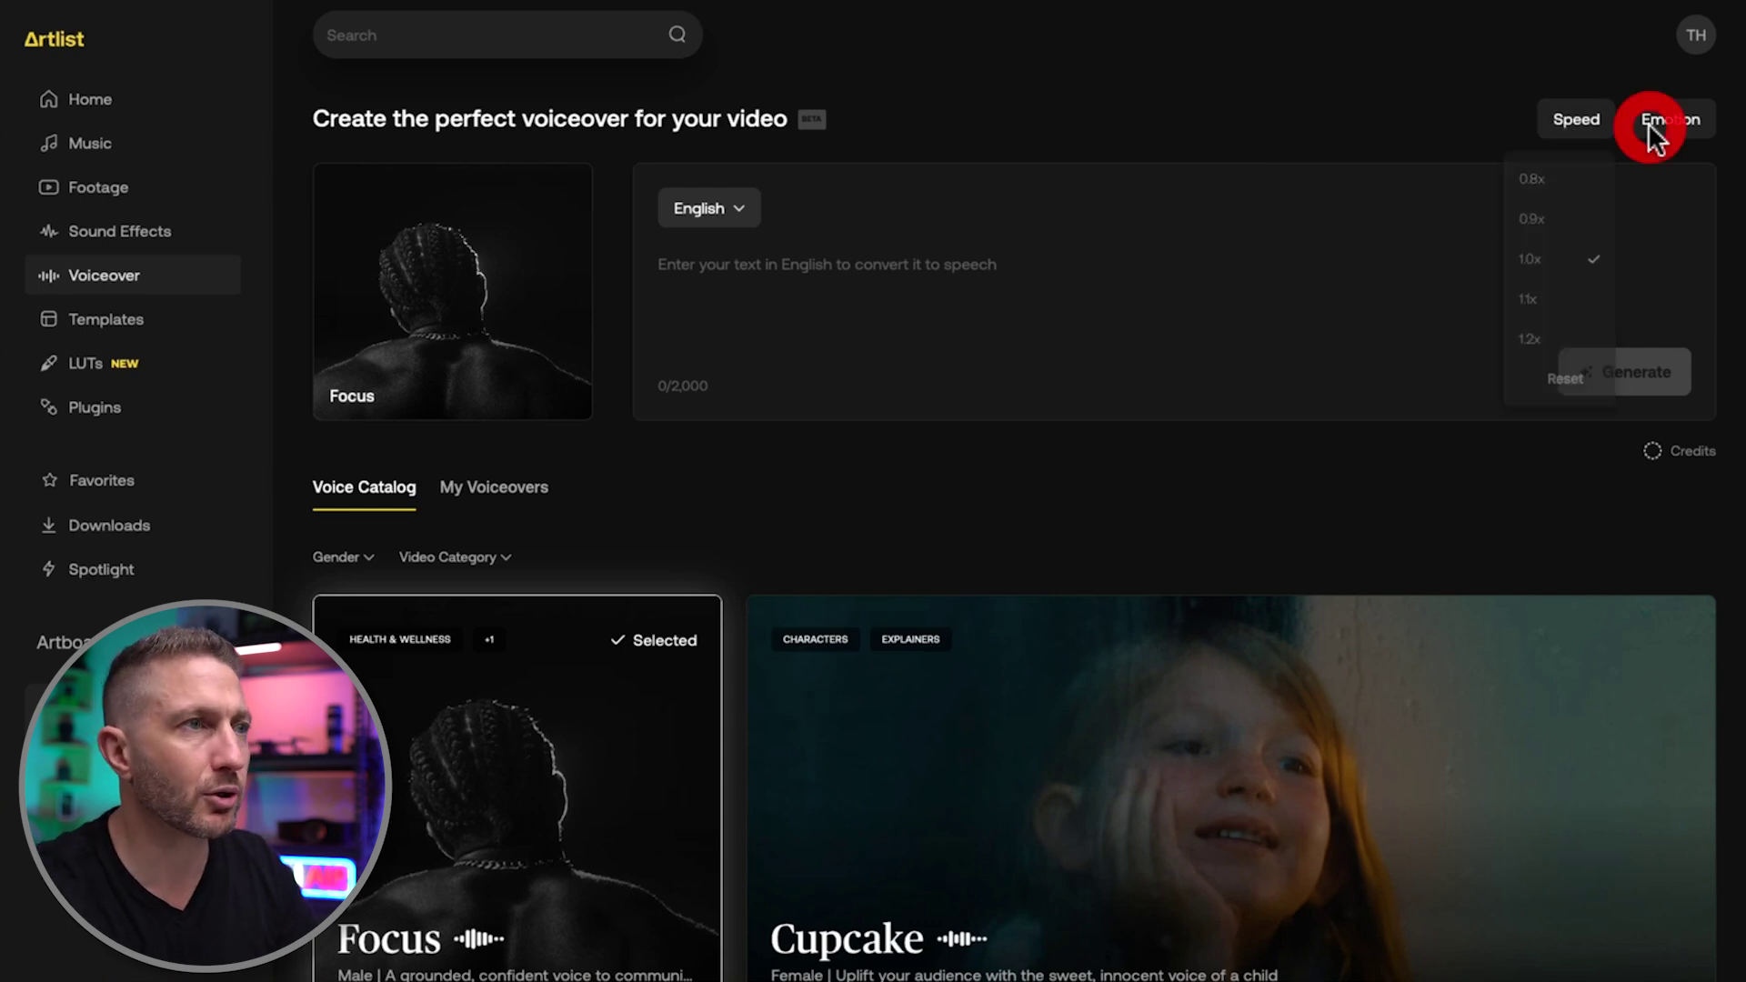
pyautogui.click(1657, 136)
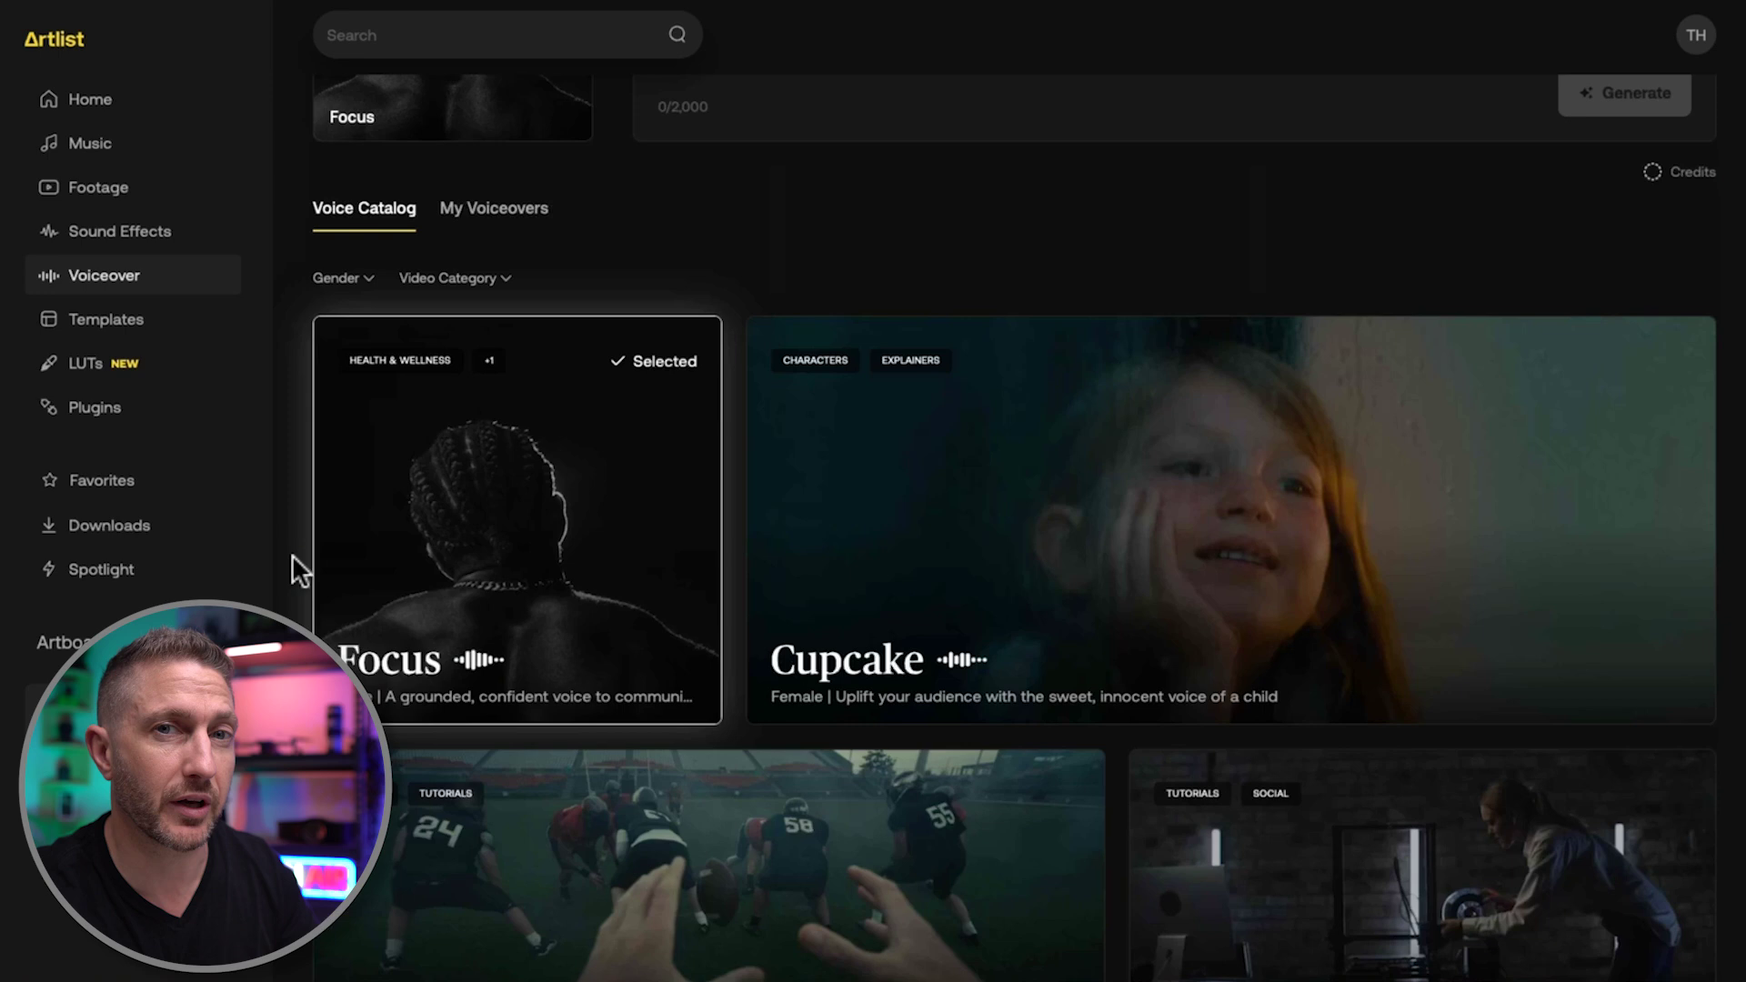
# Step: Play and stop previews of the Bright and Explore voices in Artlist's Voice Catalog
pyautogui.scroll(3, 292, 554)
pyautogui.scroll(-1, 292, 554)
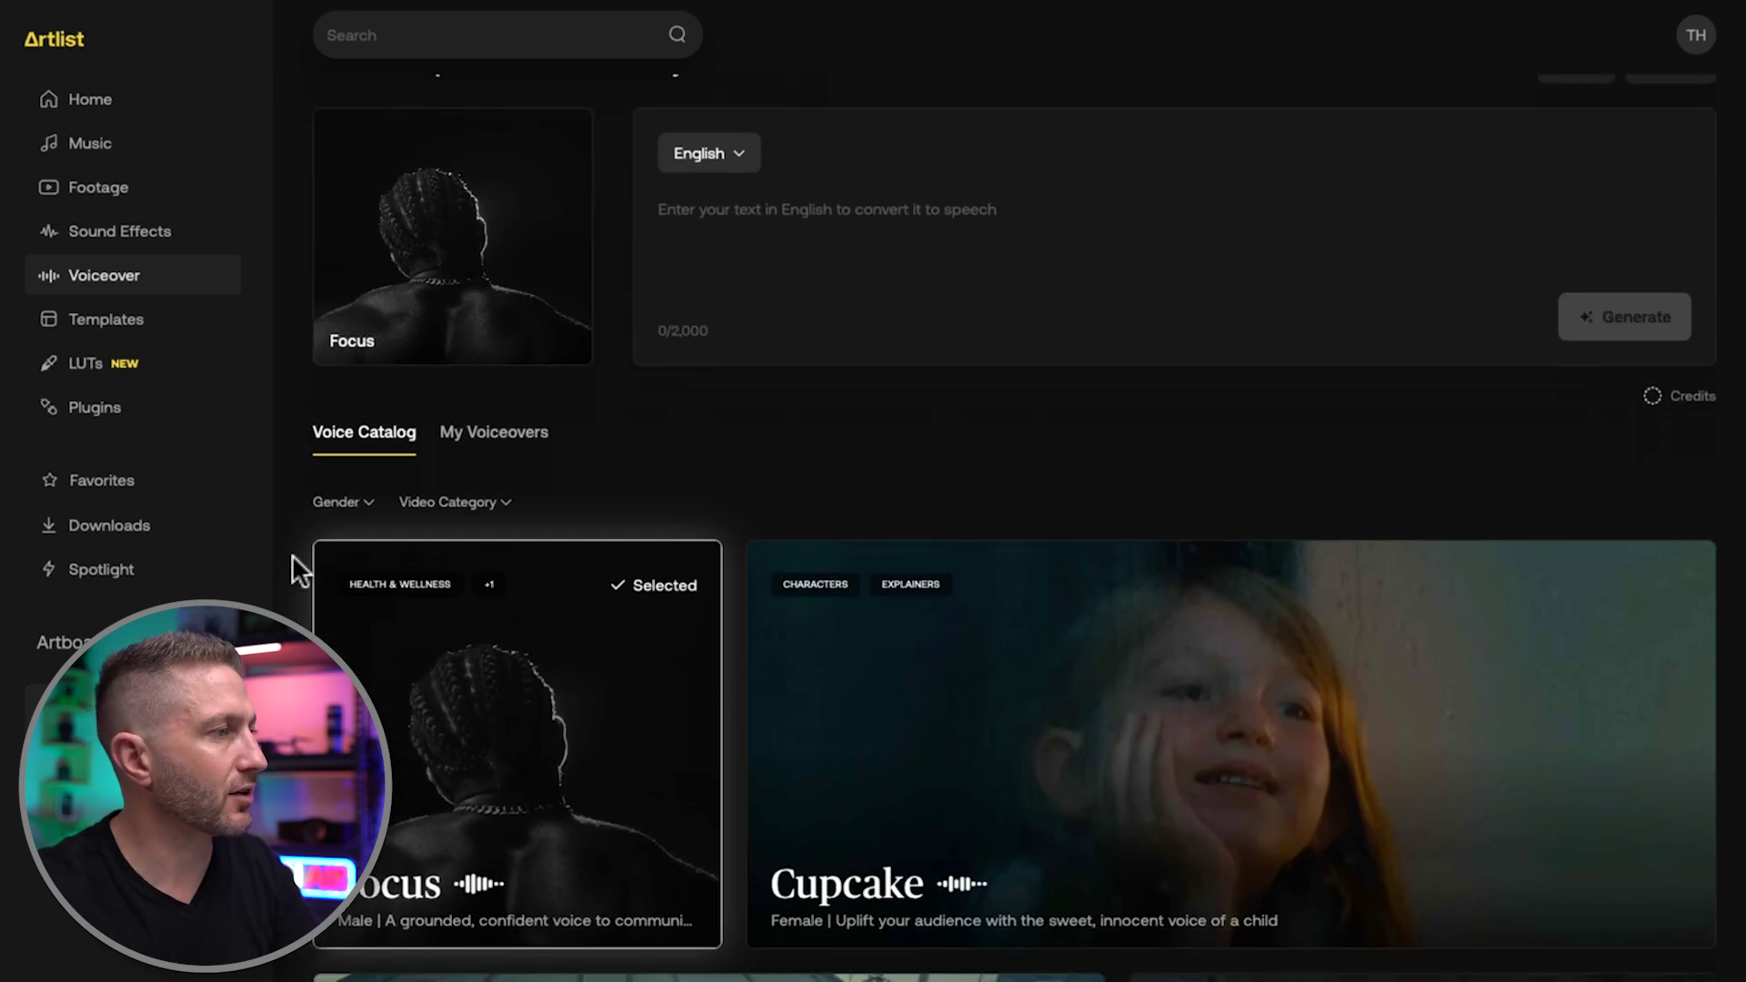
pyautogui.scroll(-5, 291, 554)
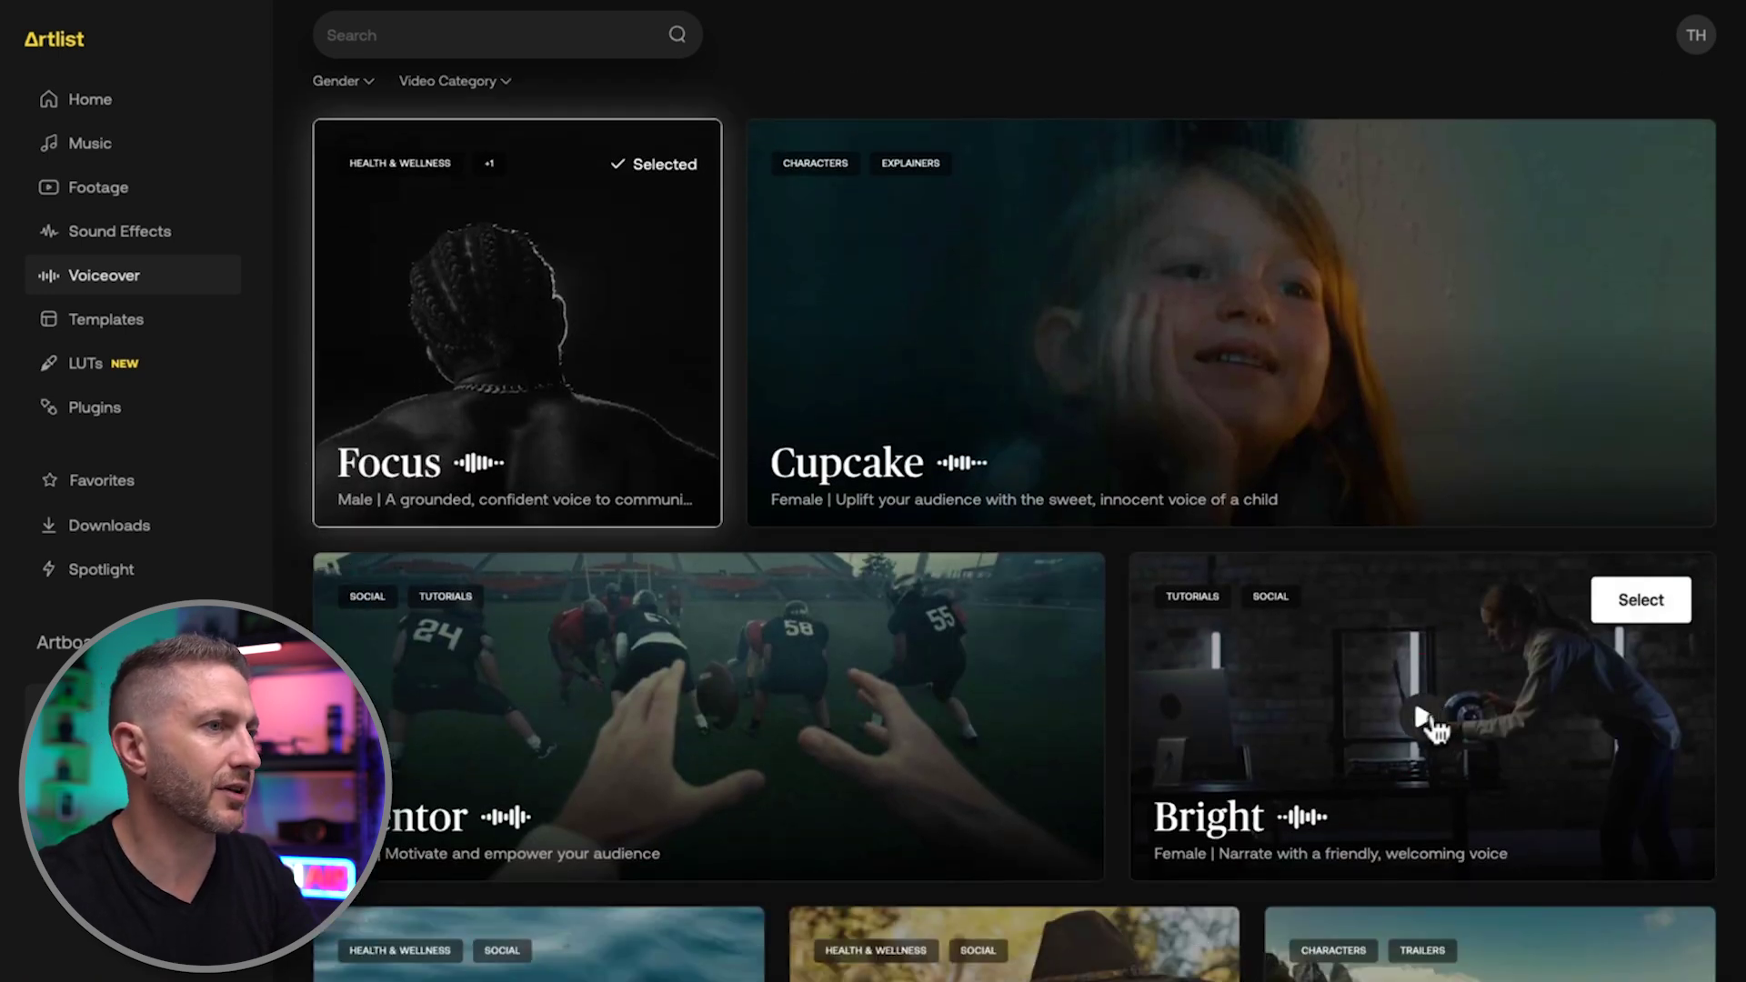
pyautogui.click(1429, 723)
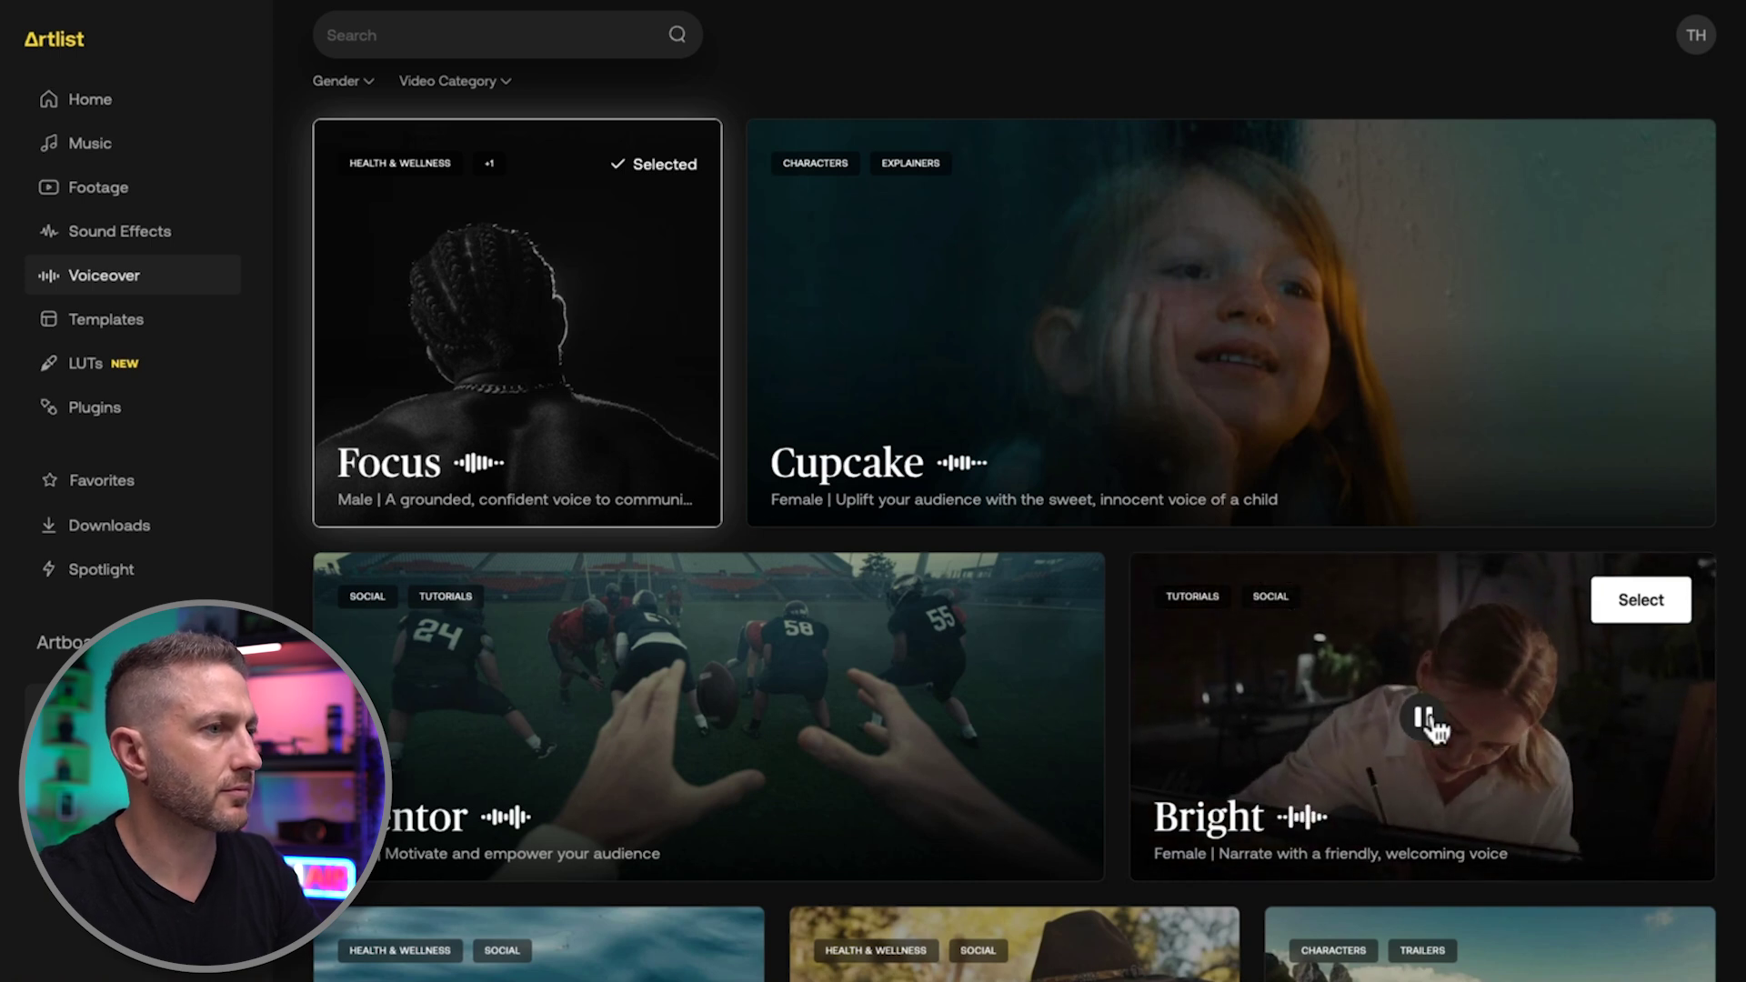
pyautogui.click(1427, 719)
pyautogui.scroll(-5, 1006, 646)
pyautogui.click(1011, 644)
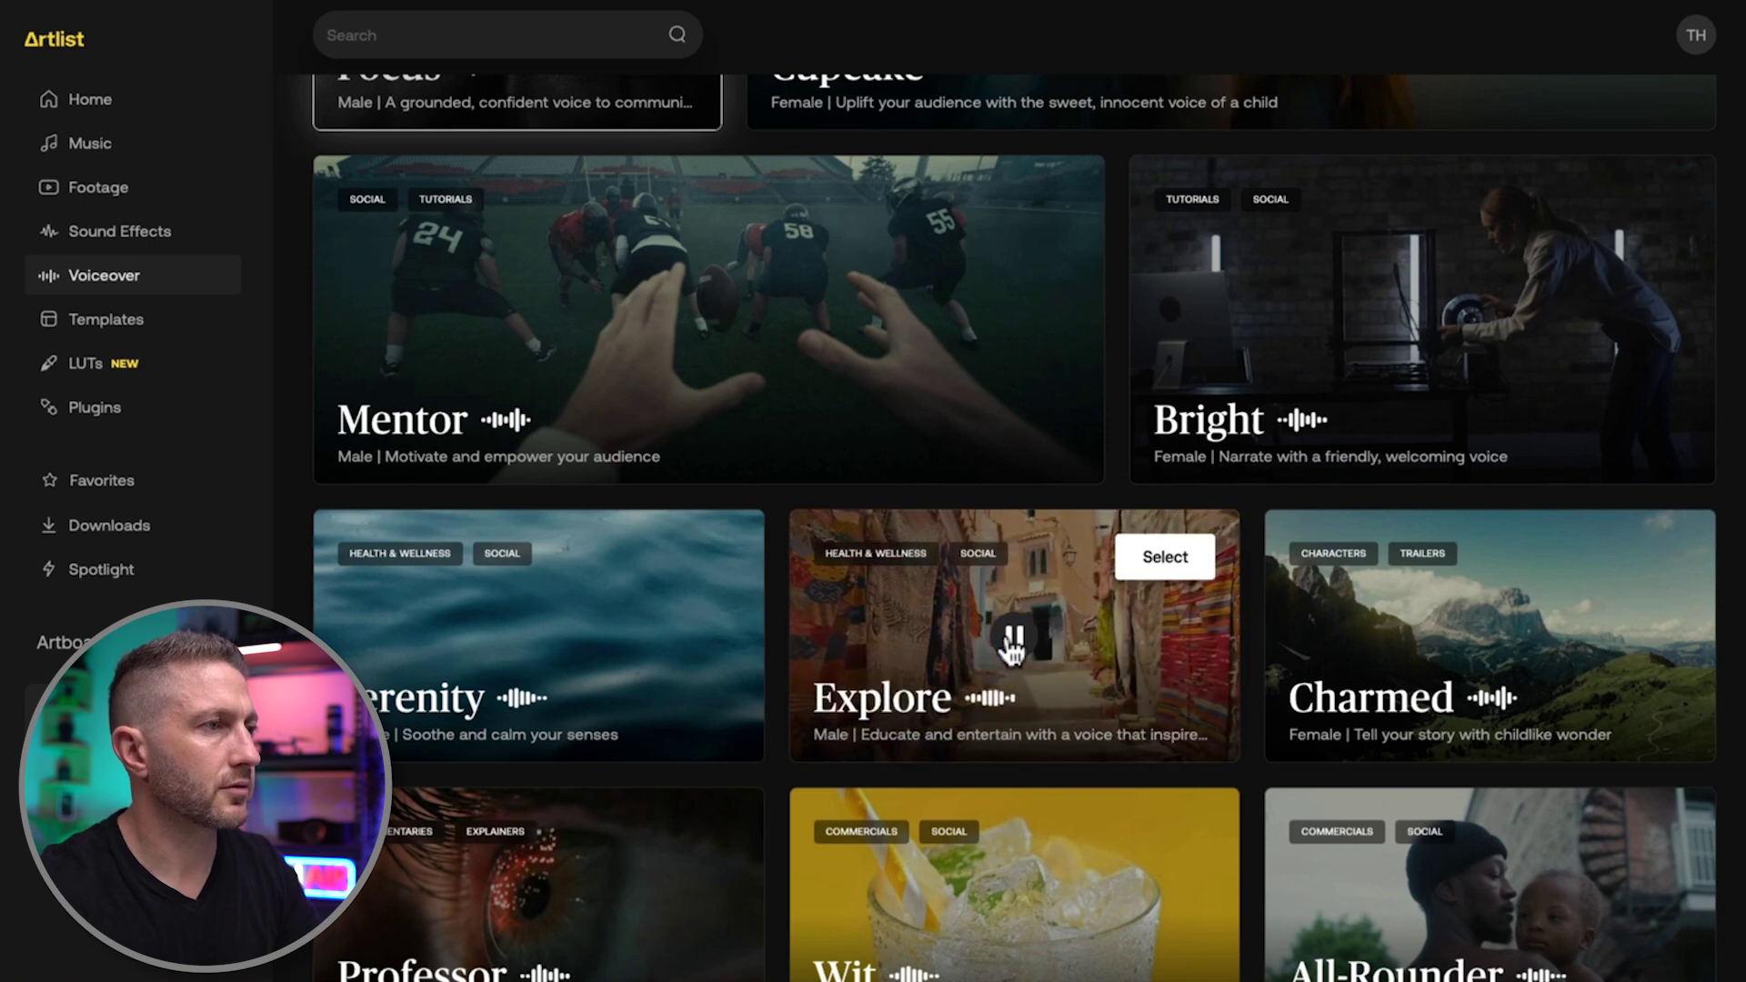
pyautogui.click(1011, 643)
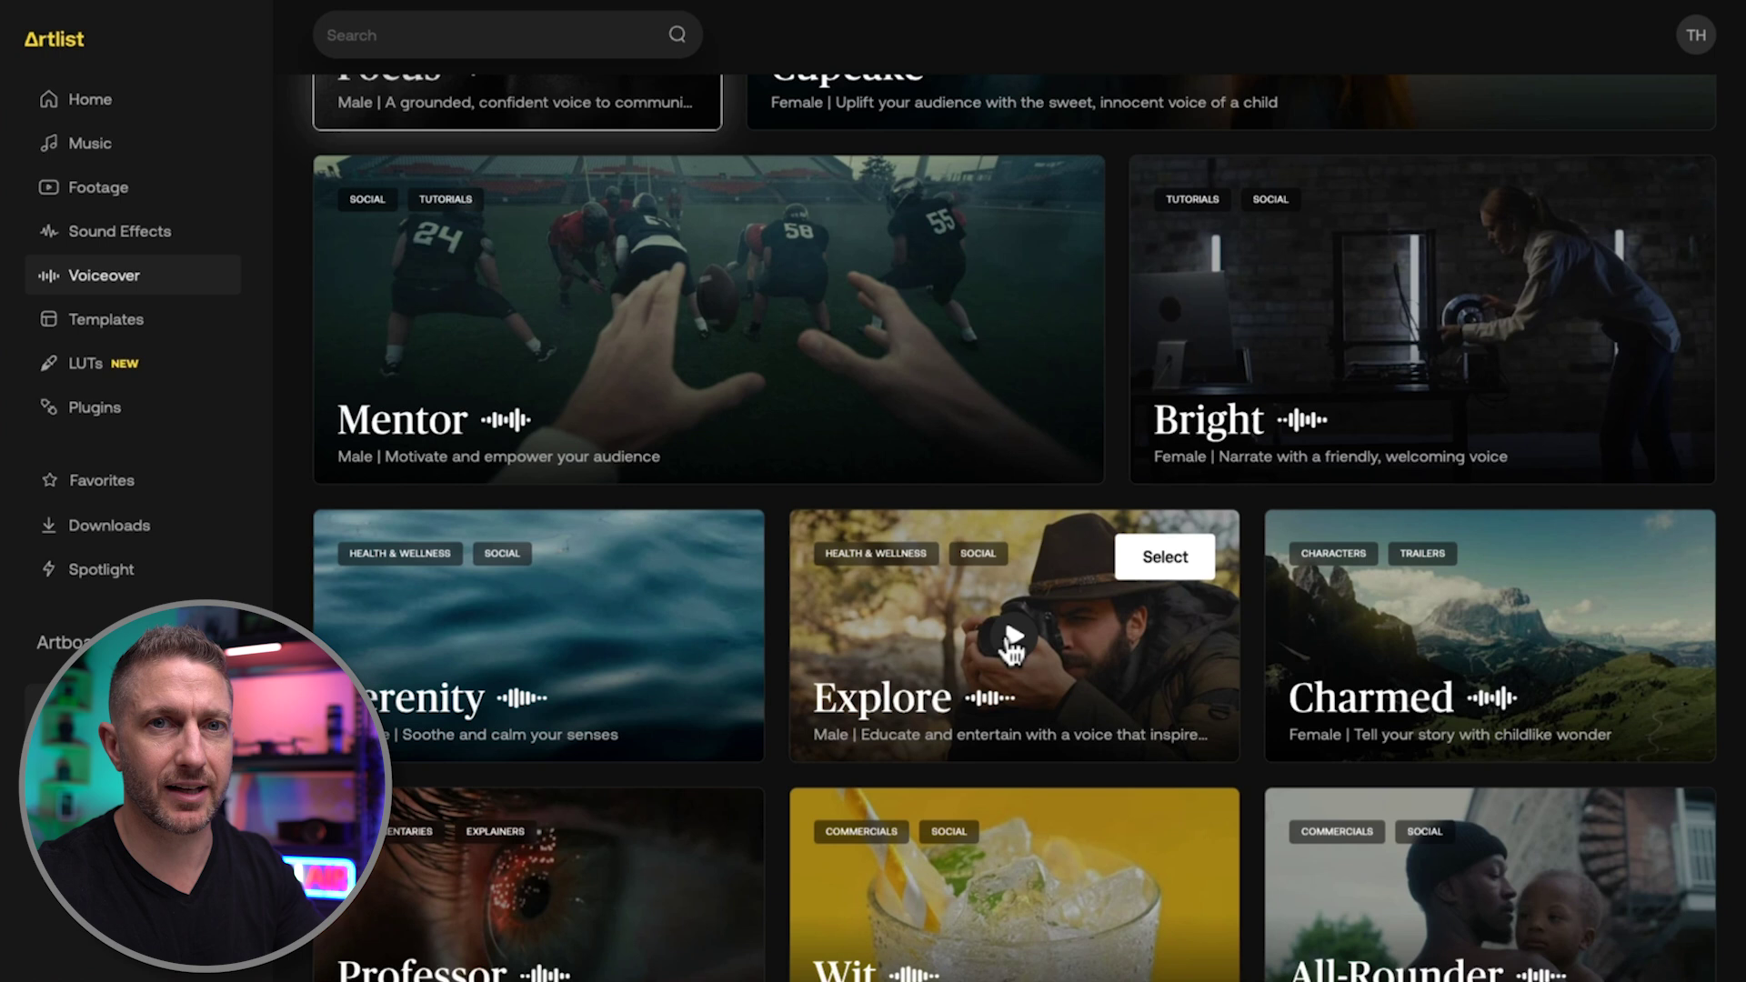
pyautogui.scroll(-1, 1068, 571)
# Step: Select Explore, generate the premium AI voice script, and play the Explore #3 clip
pyautogui.click(1166, 489)
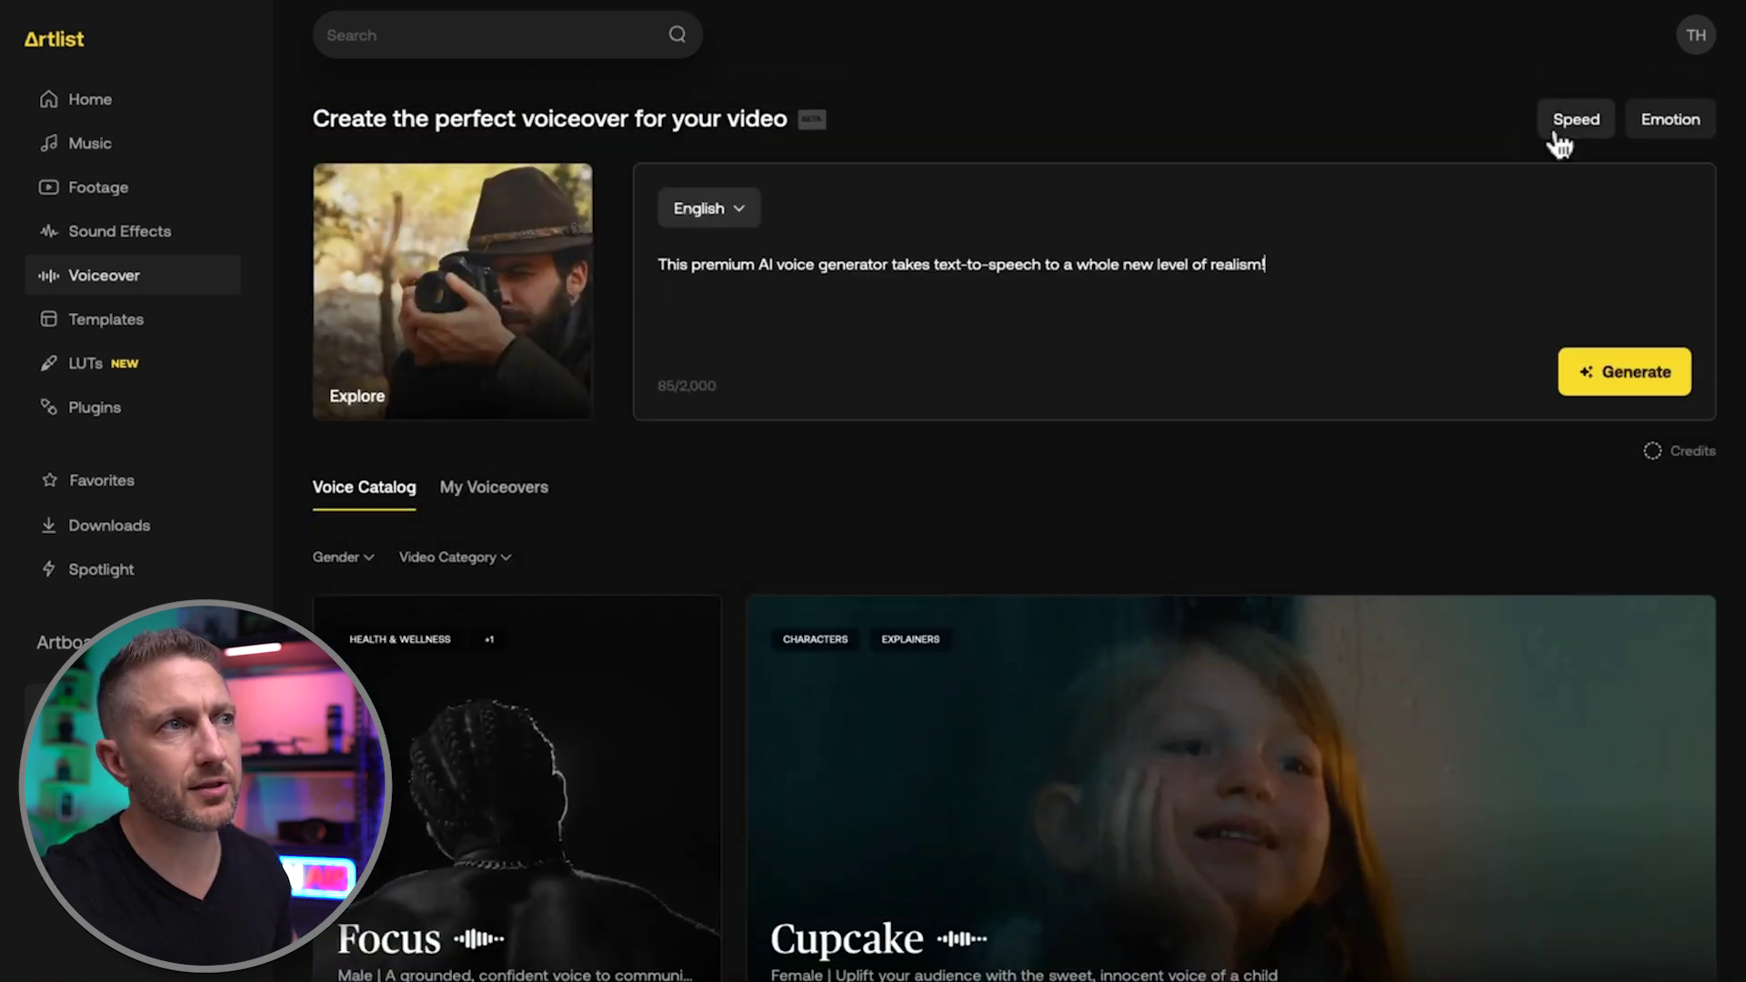
pyautogui.click(1559, 127)
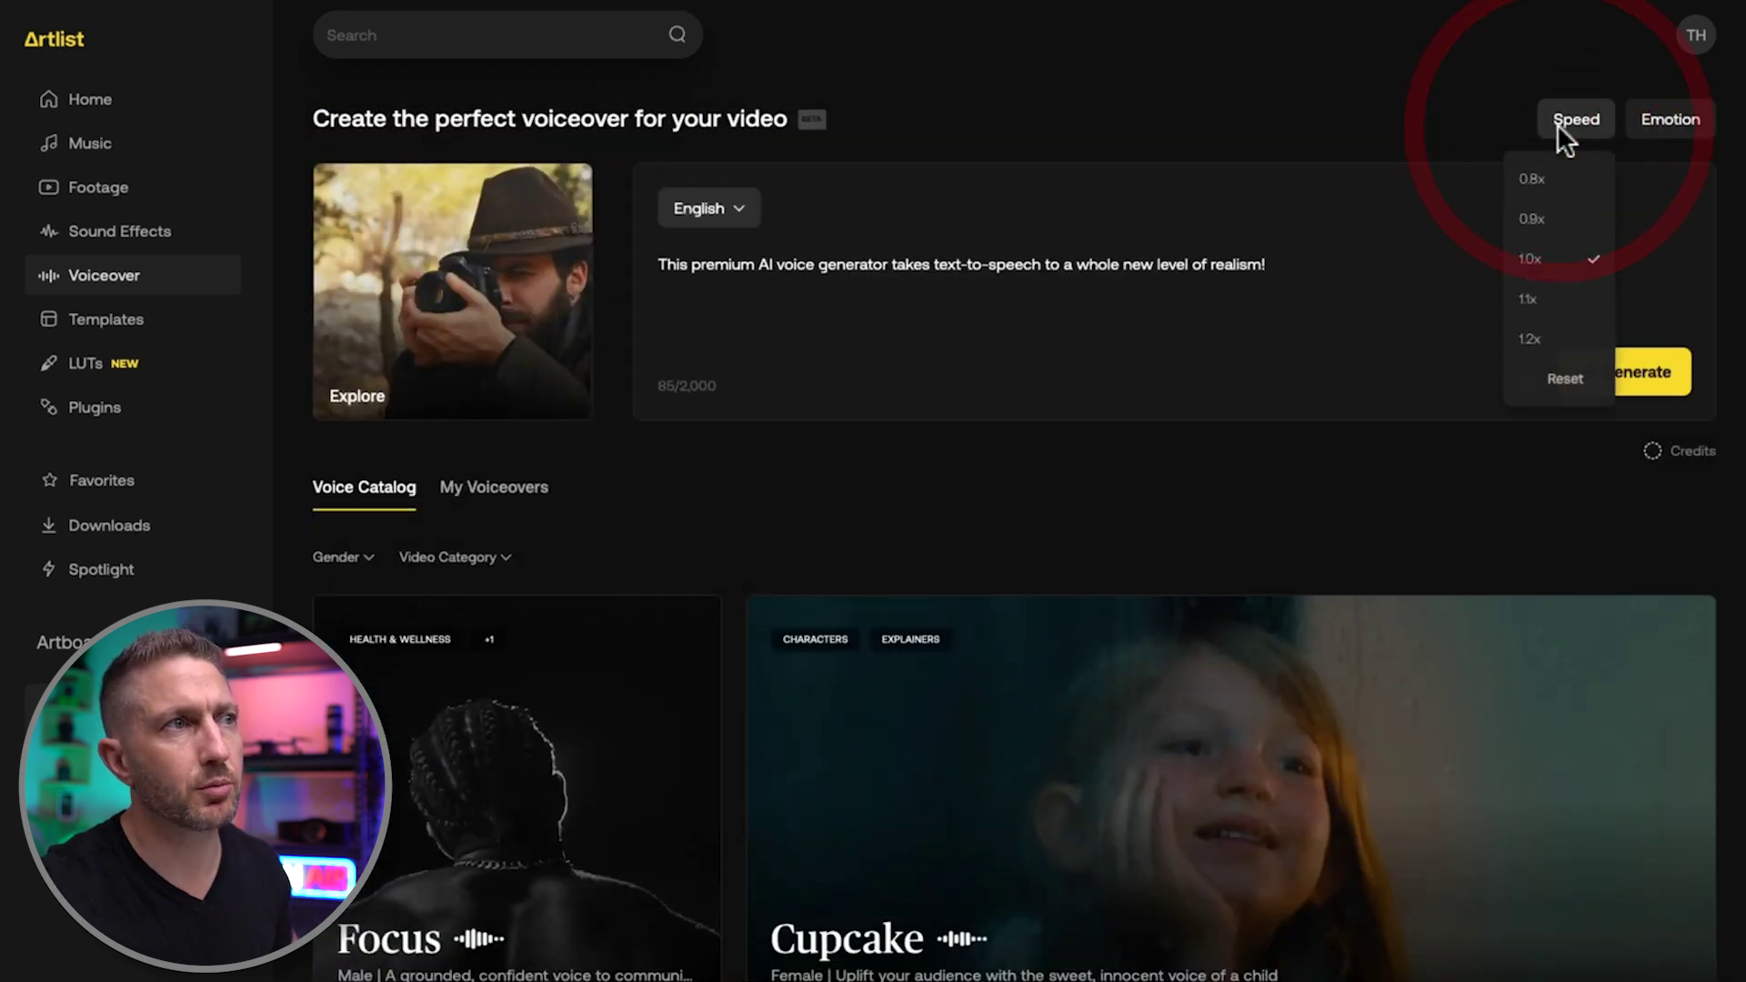
pyautogui.click(1647, 118)
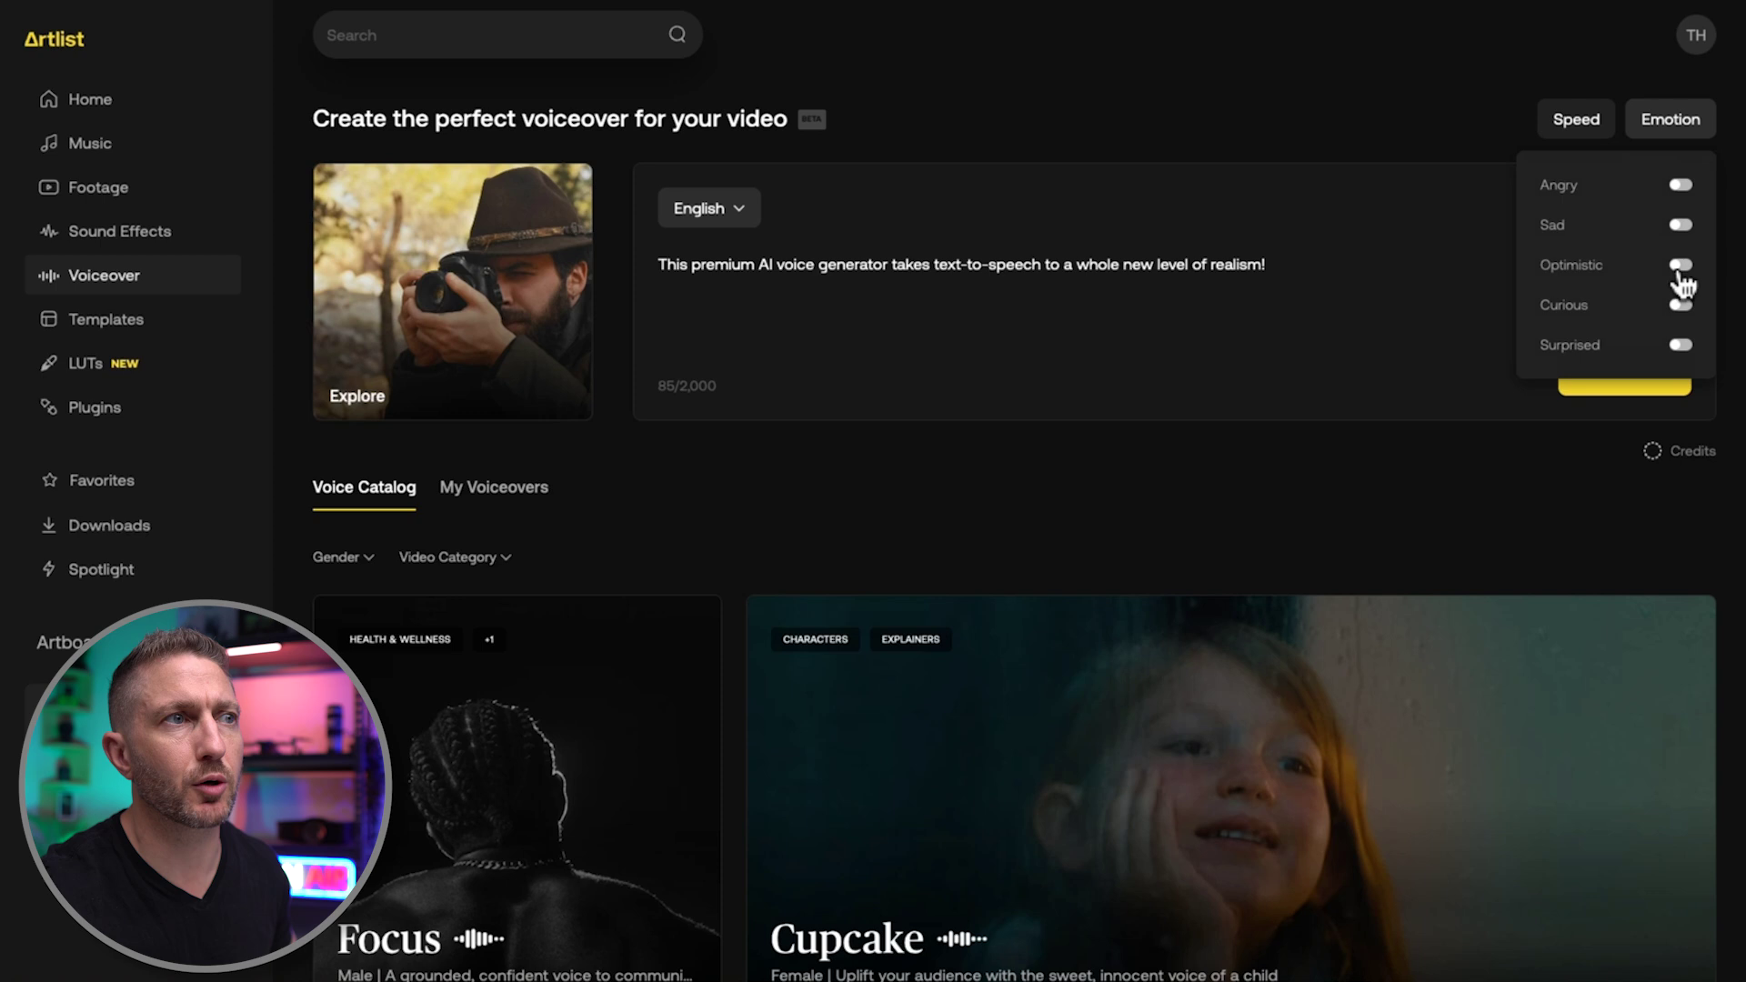
pyautogui.click(1502, 342)
pyautogui.click(1607, 373)
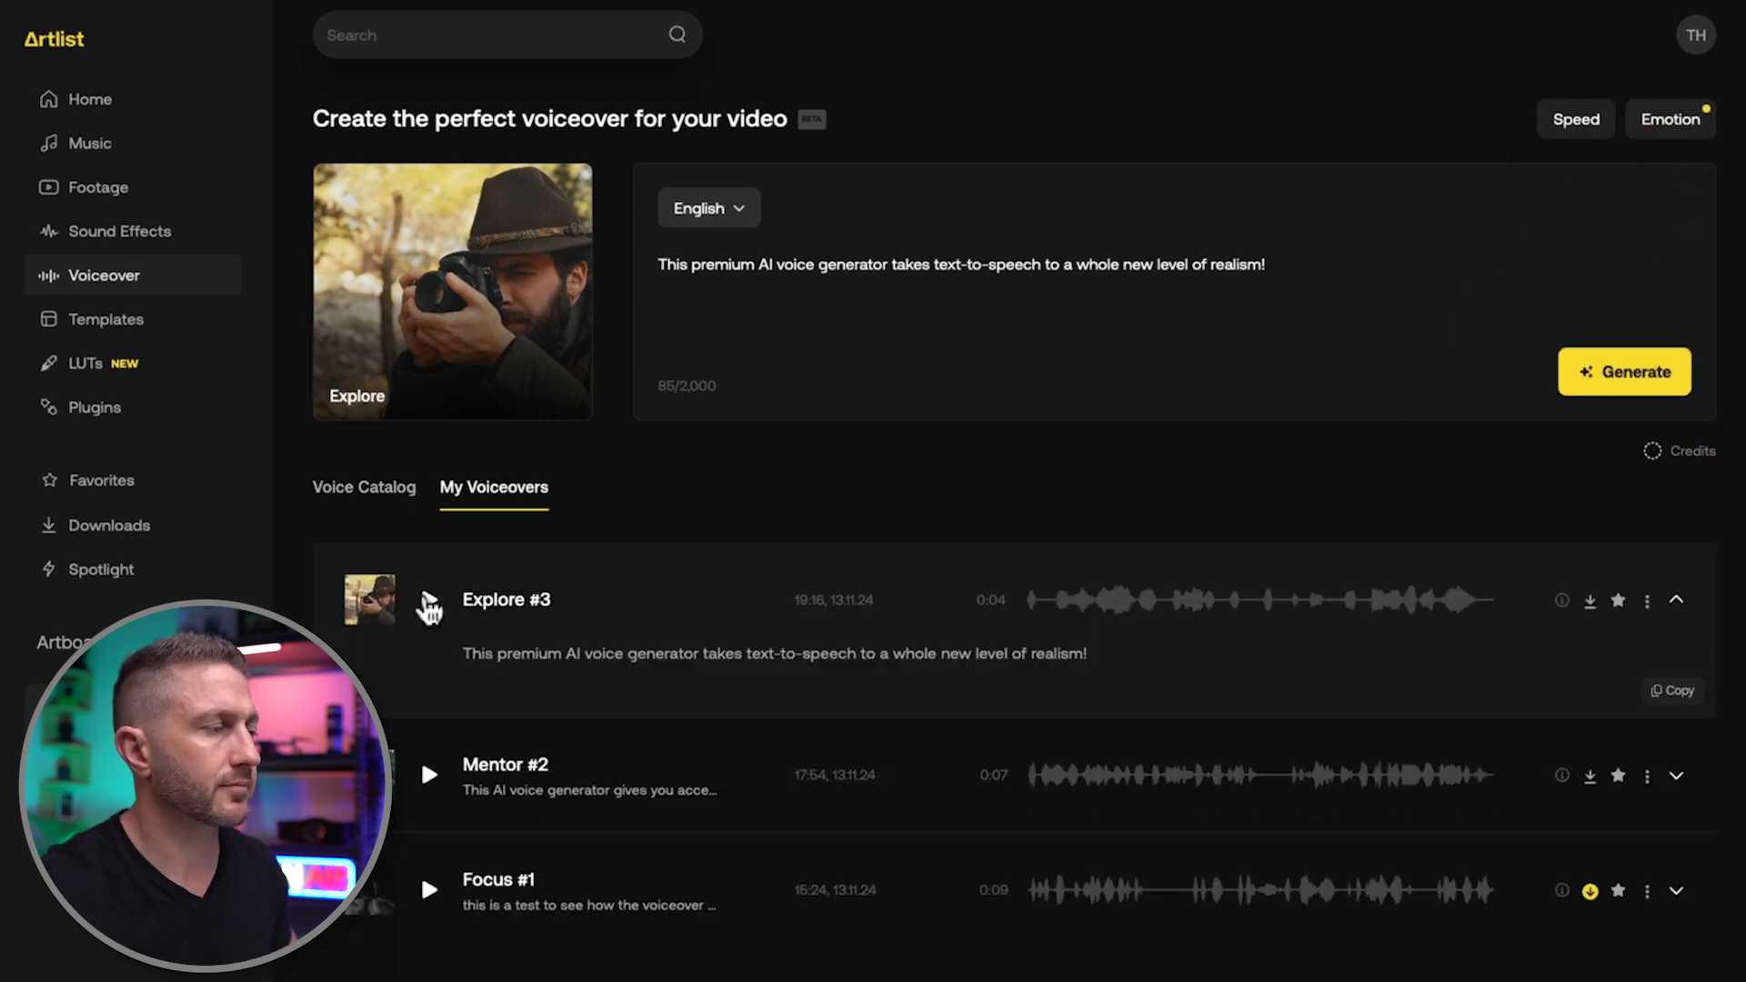
pyautogui.click(428, 602)
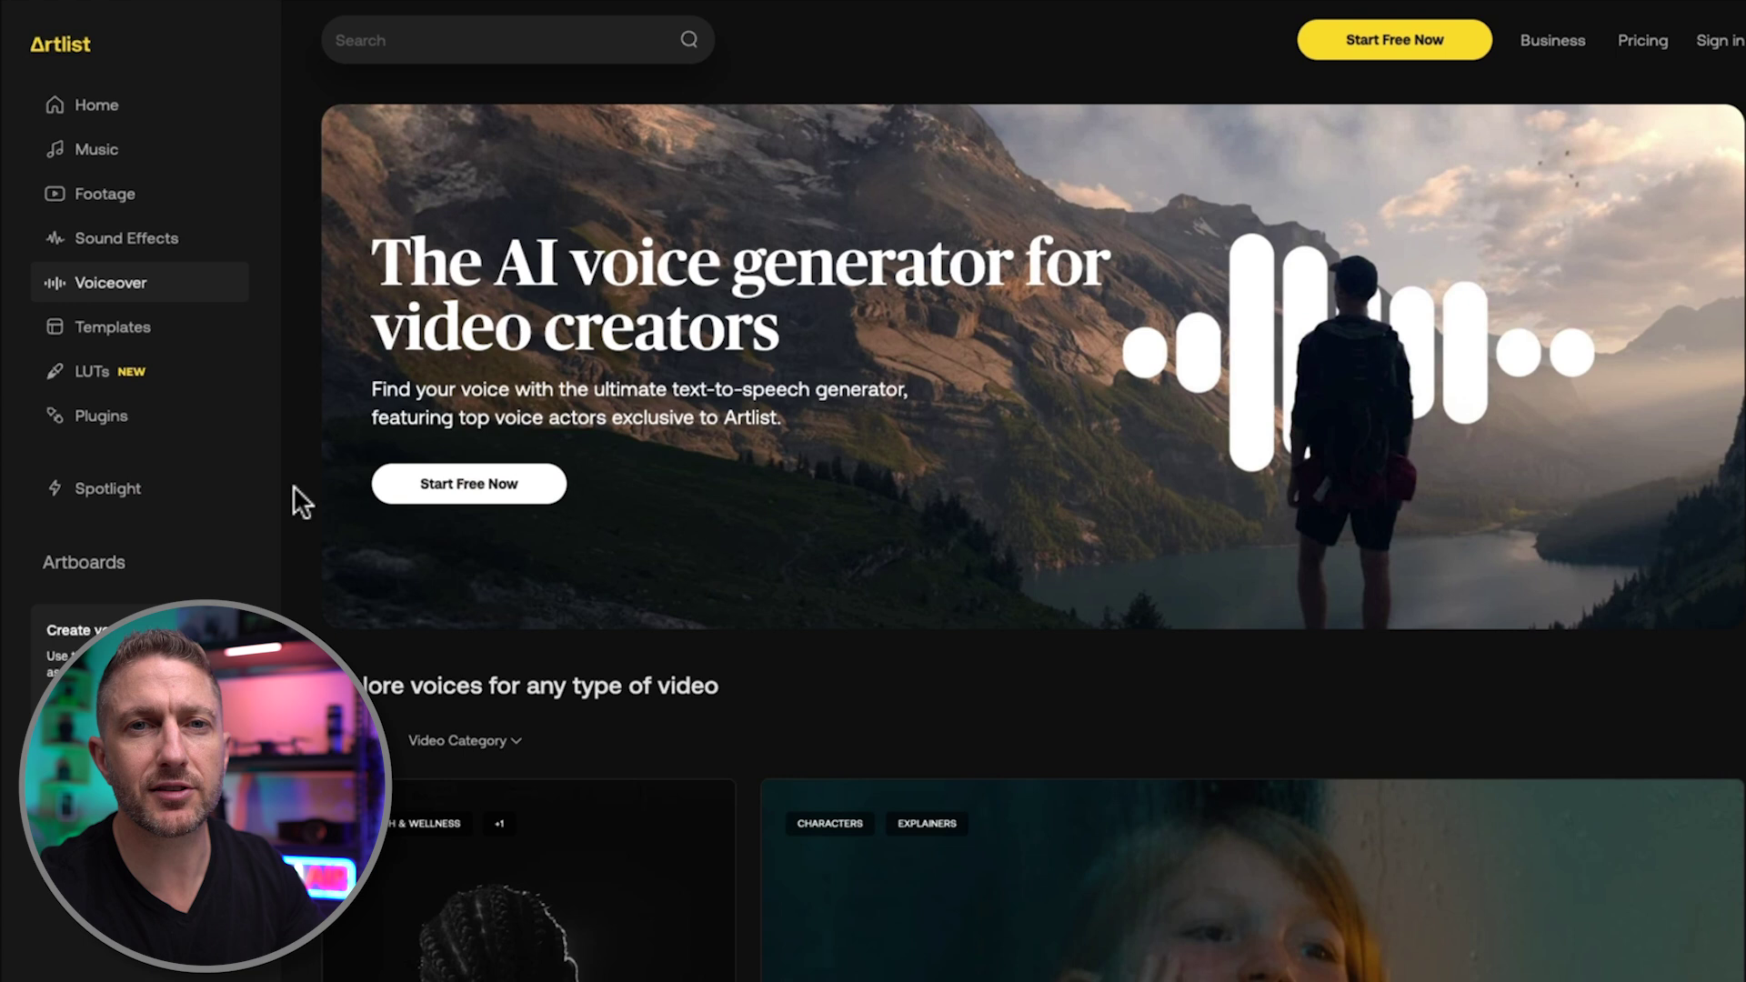
# Step: Open Artlist's free sign-up page and highlight its 'Start discovering Artlist for free' heading
pyautogui.click(436, 487)
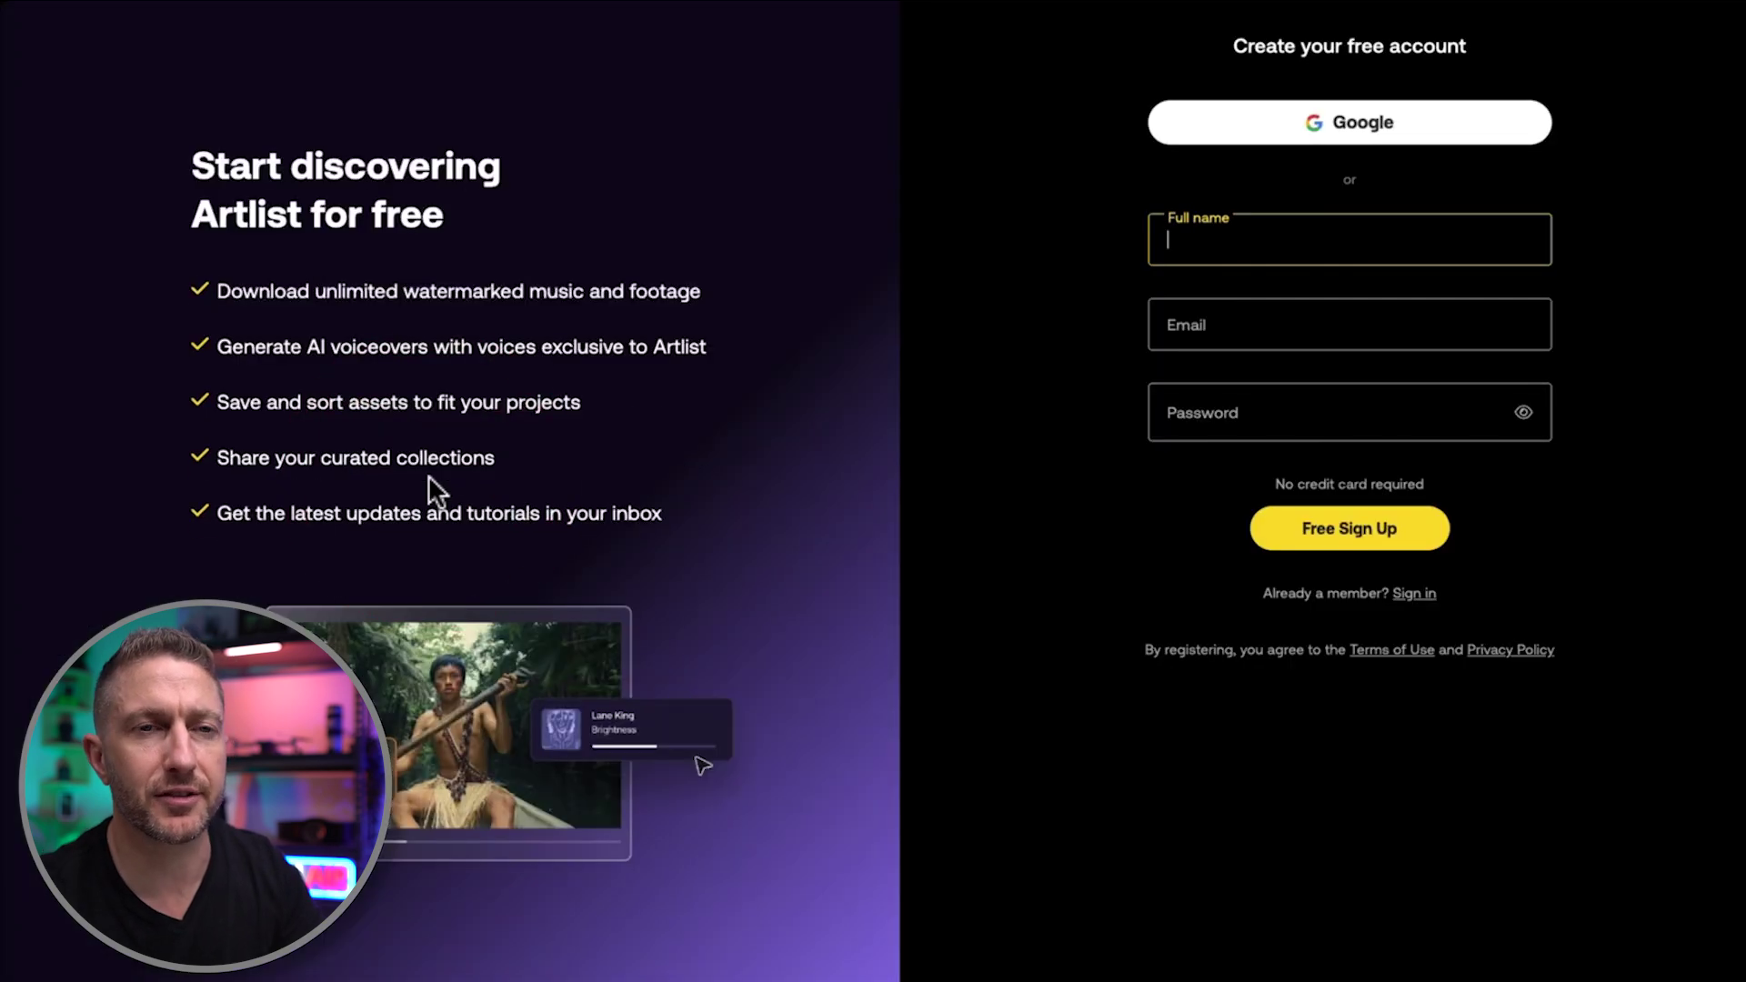
pyautogui.moveTo(183, 167); pyautogui.dragTo(493, 217)
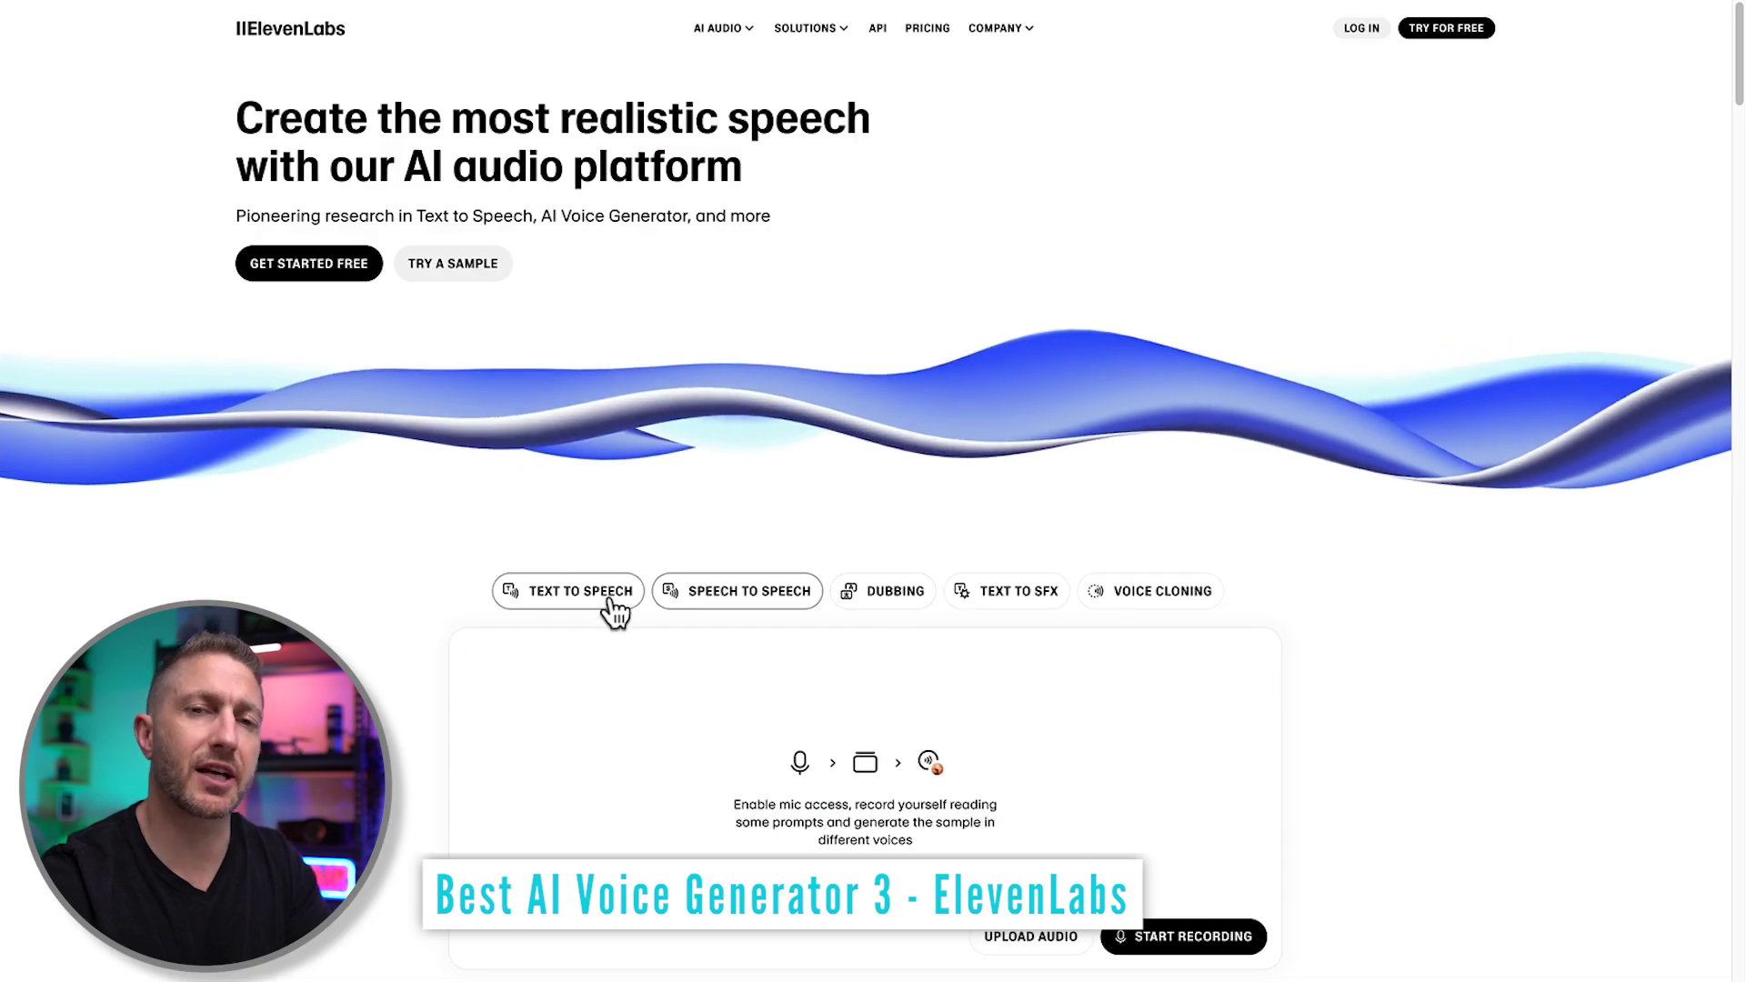
# Step: Cycle through Speech to Speech and Voice Cloning demos, ending on Text to Speech with Brian
pyautogui.click(615, 609)
pyautogui.click(725, 602)
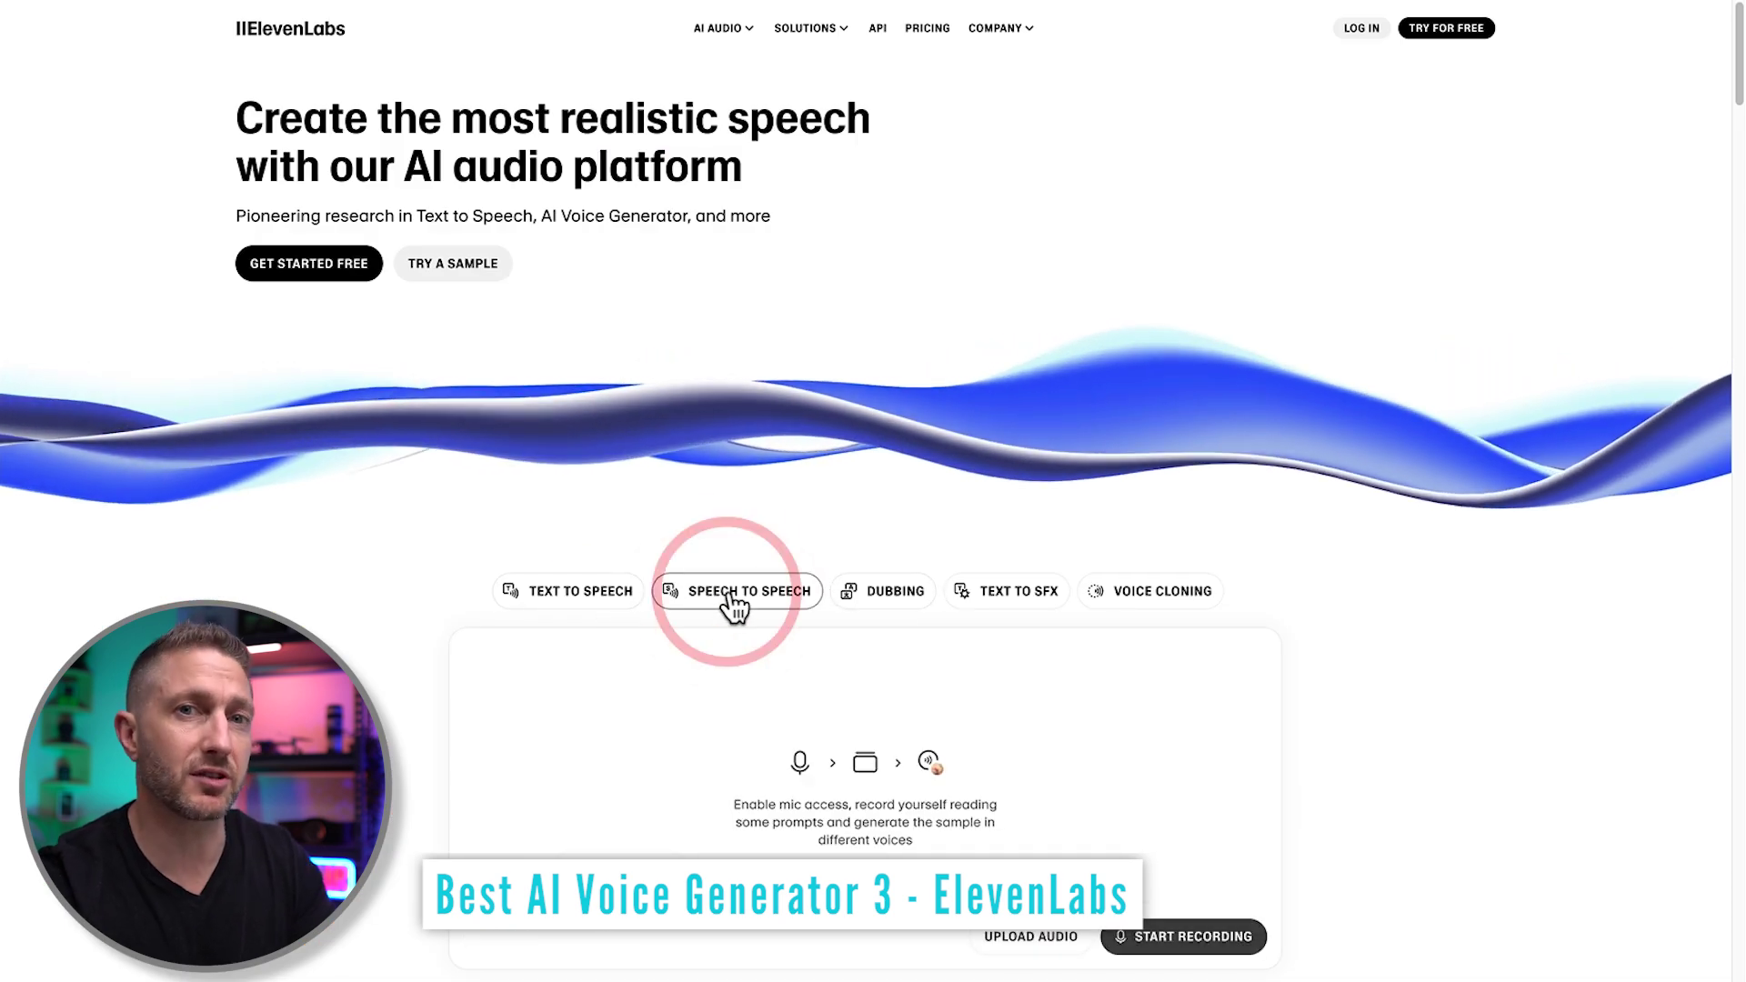
pyautogui.click(1102, 593)
pyautogui.click(588, 599)
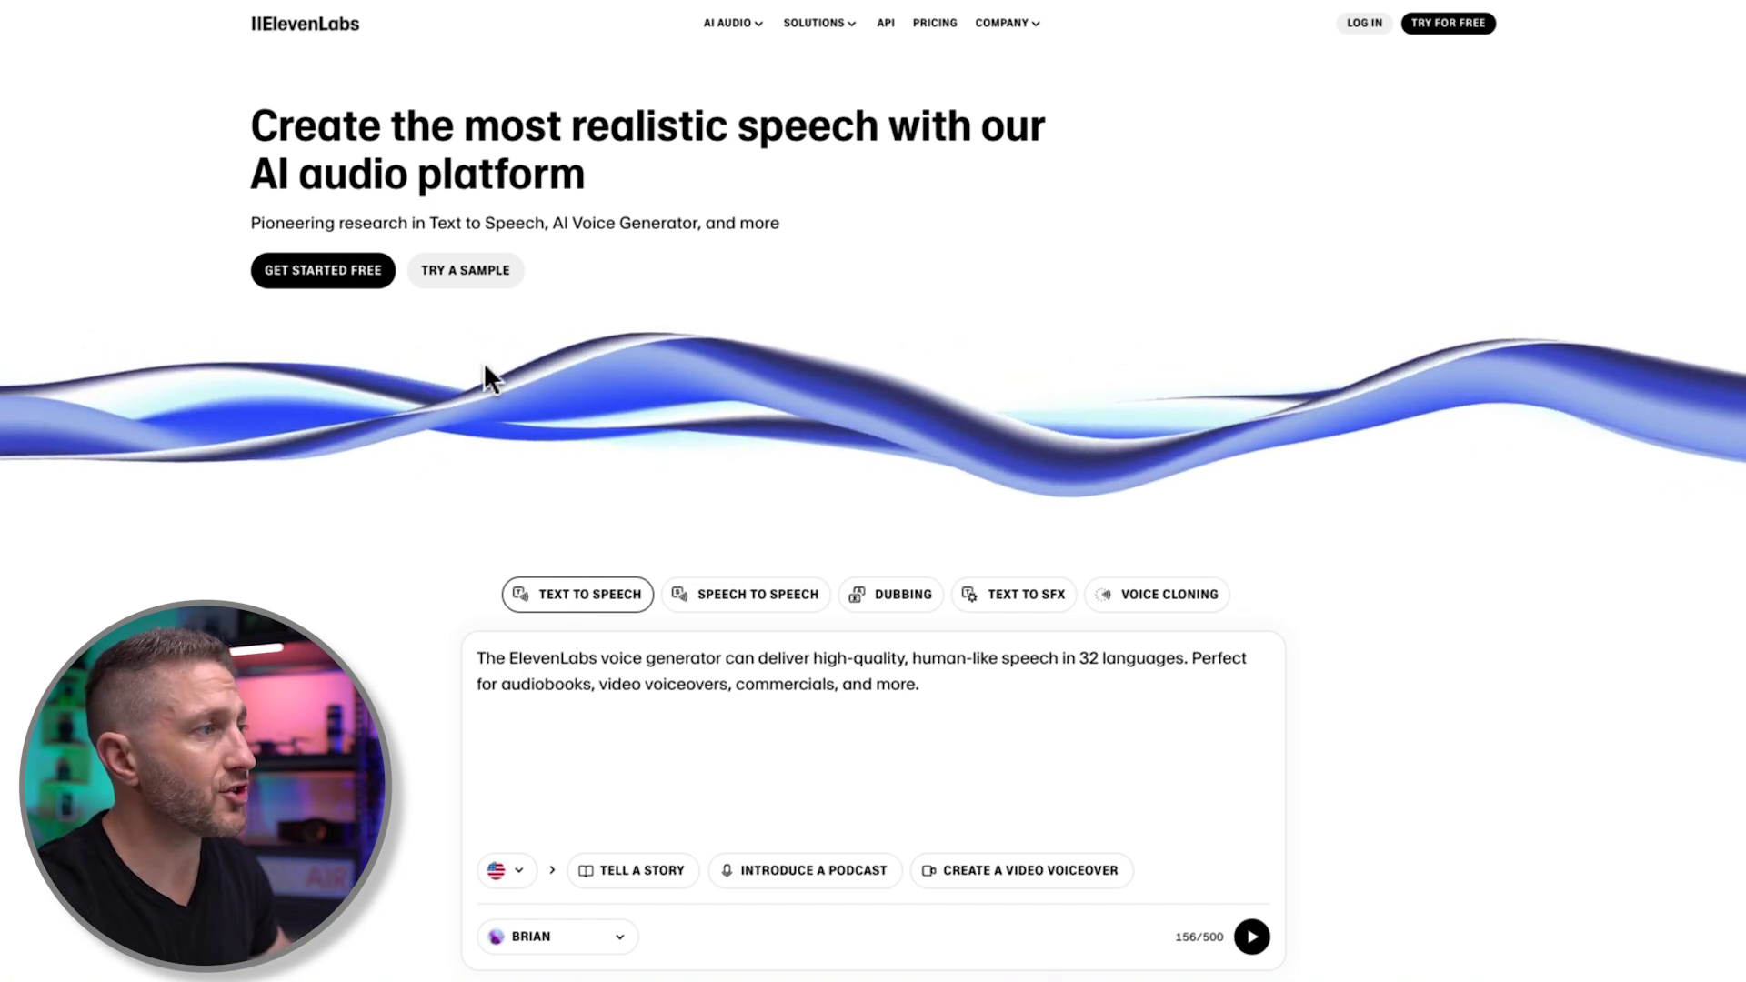
# Step: Replace the ElevenLabs demo text with the premium AI voice script and play it in the Will voice
pyautogui.tripleClick(484, 658)
pyautogui.write('This premium AI voice generator takes text-to-speech to a whole new level of realism!')
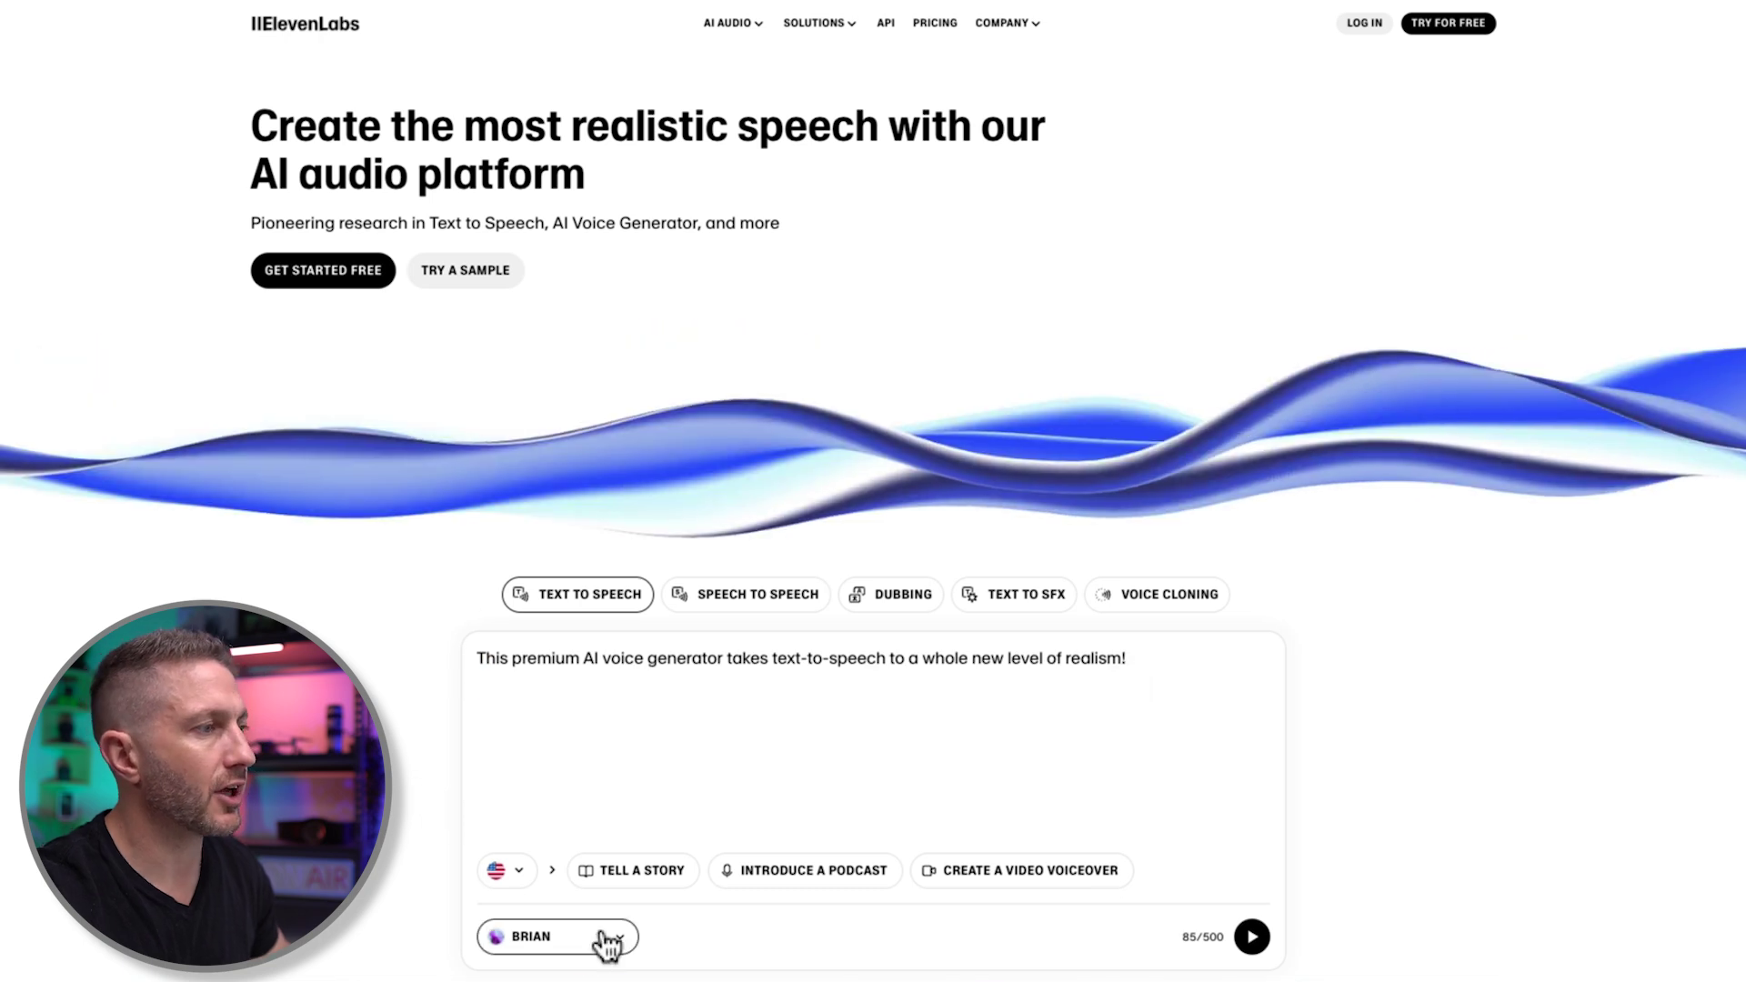
pyautogui.click(607, 939)
pyautogui.scroll(-3, 558, 752)
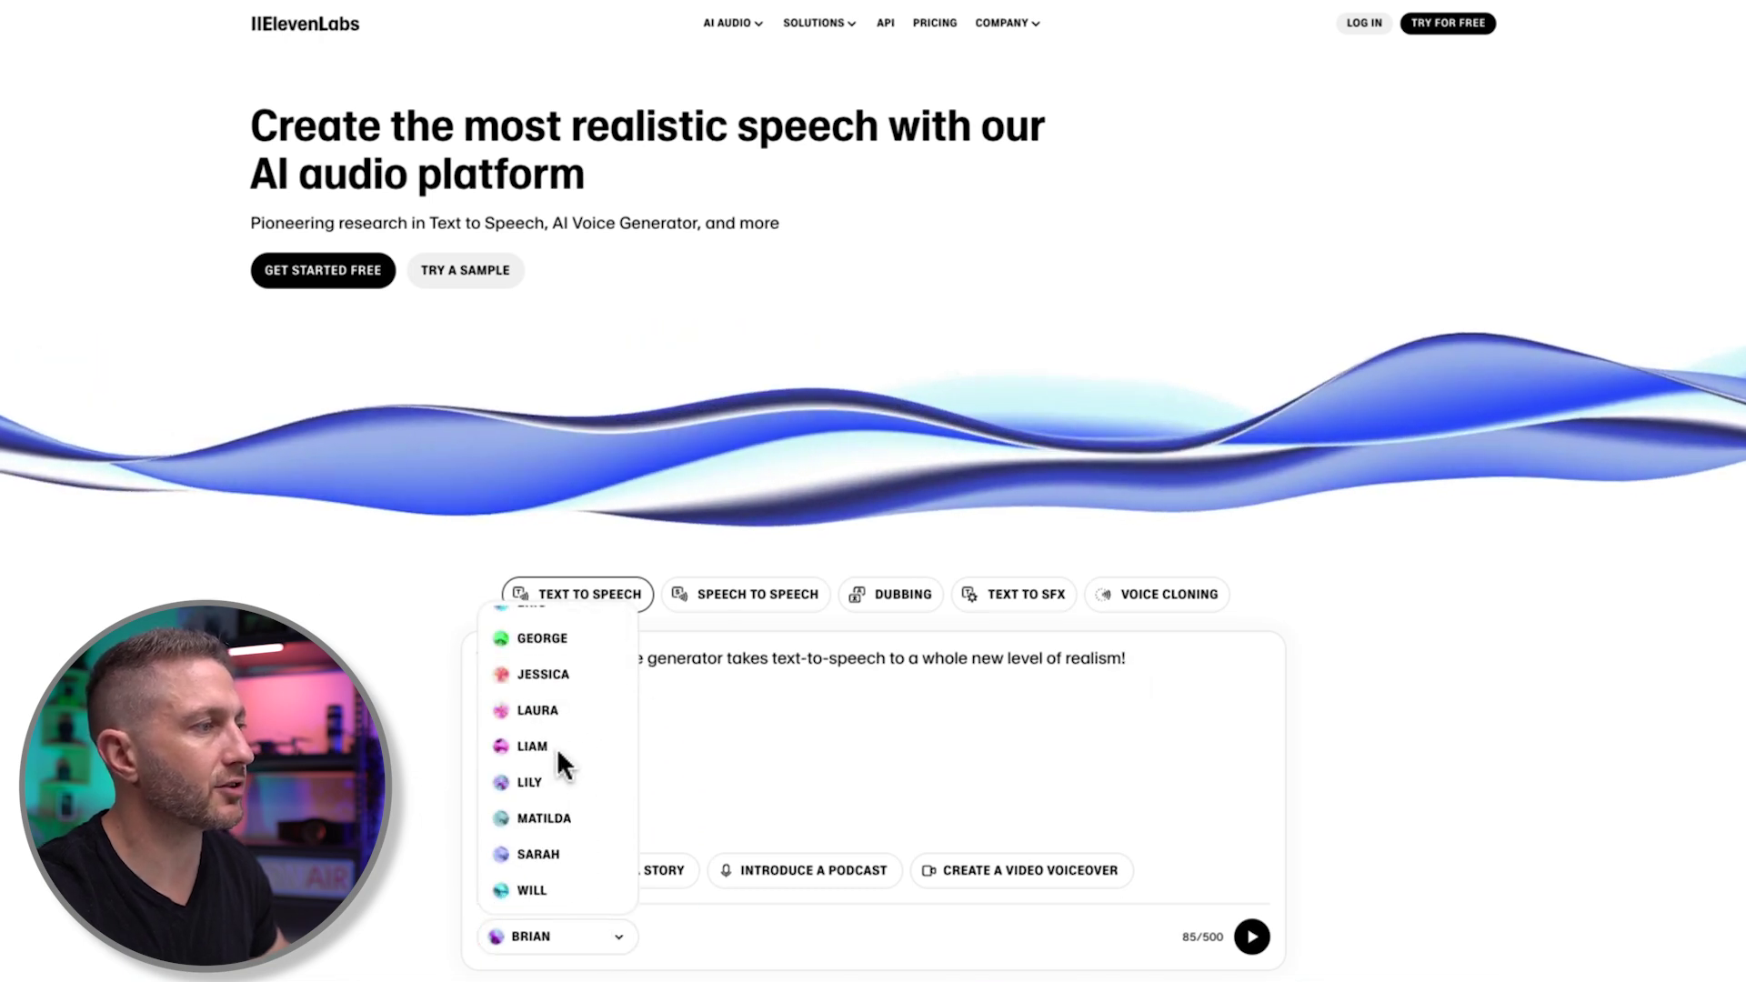
pyautogui.click(536, 890)
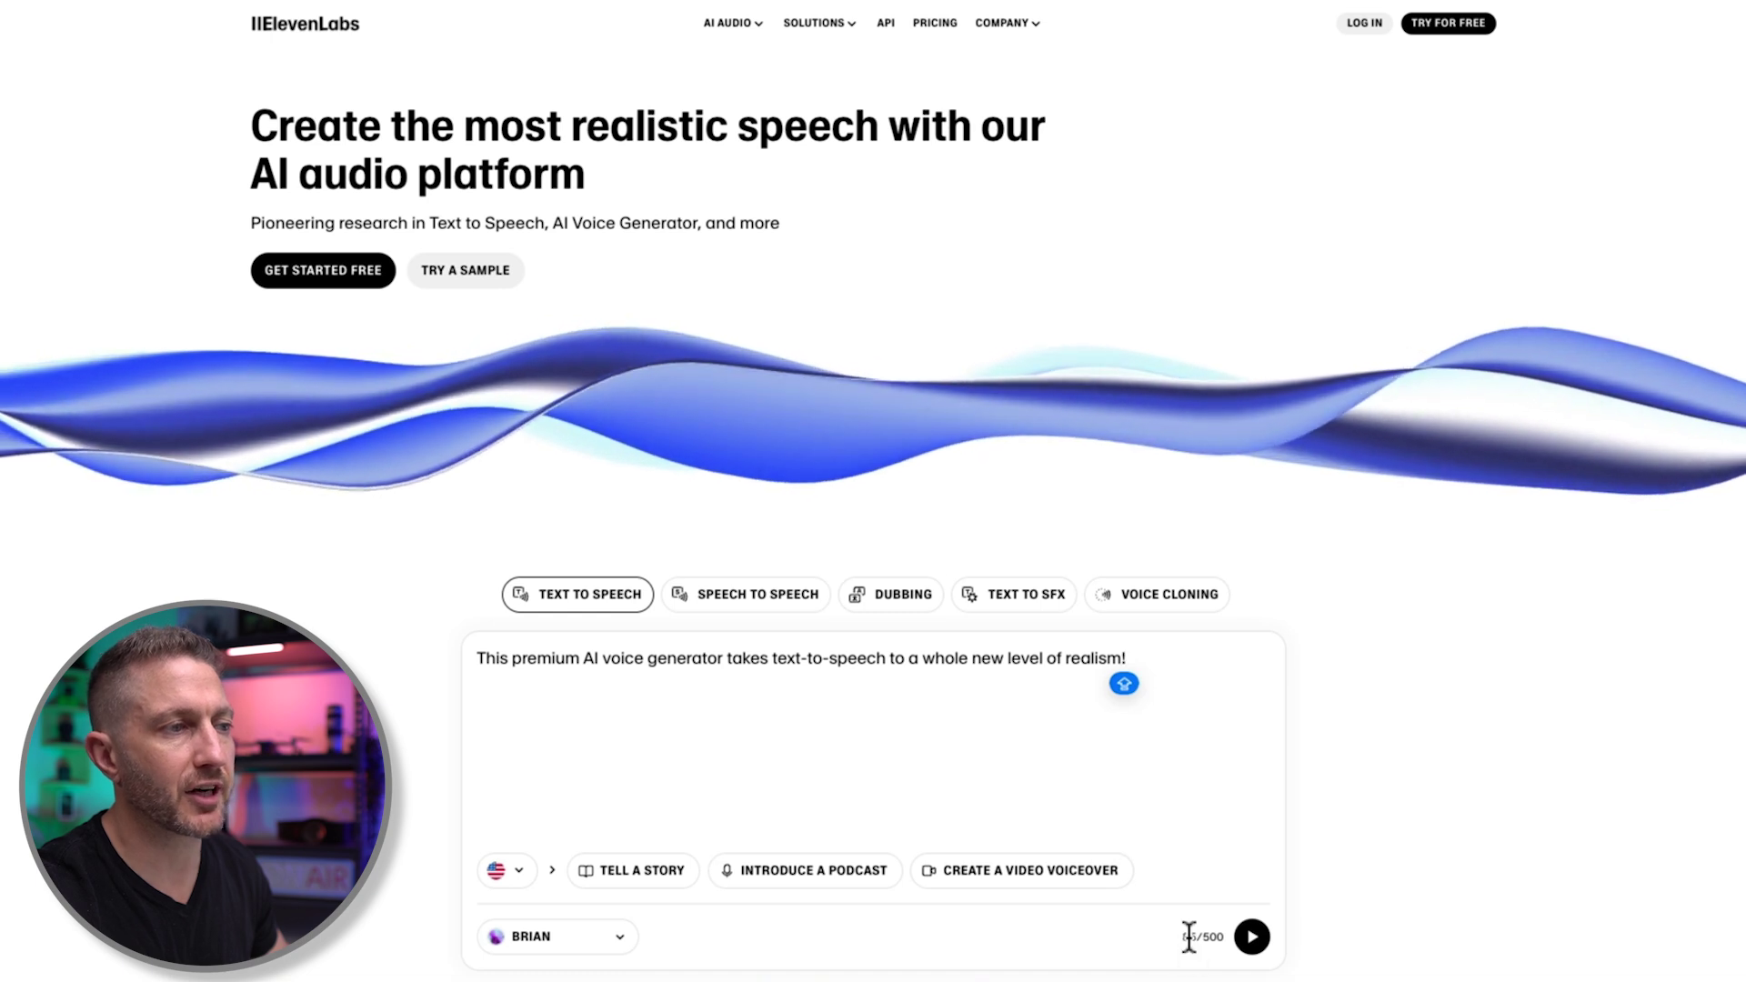
pyautogui.click(1250, 938)
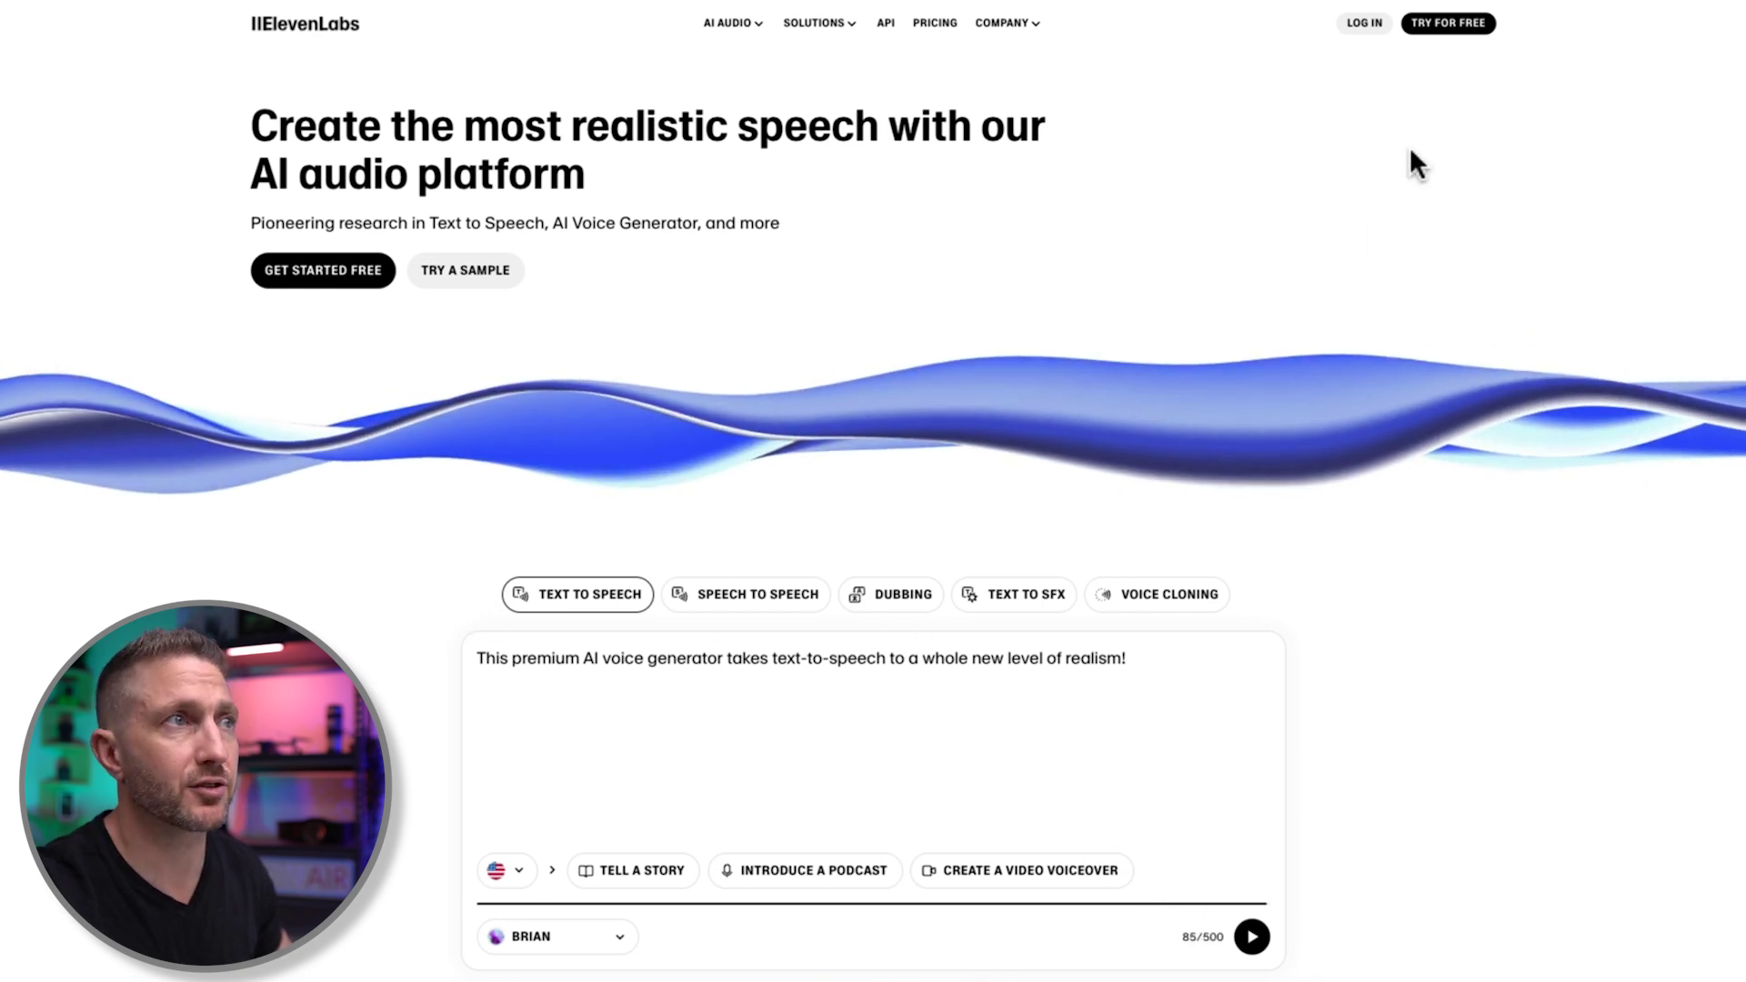
# Step: Check remaining credits in the account menu, then open Voiceover Studio showing the Creator-tier requirement
pyautogui.click(1440, 34)
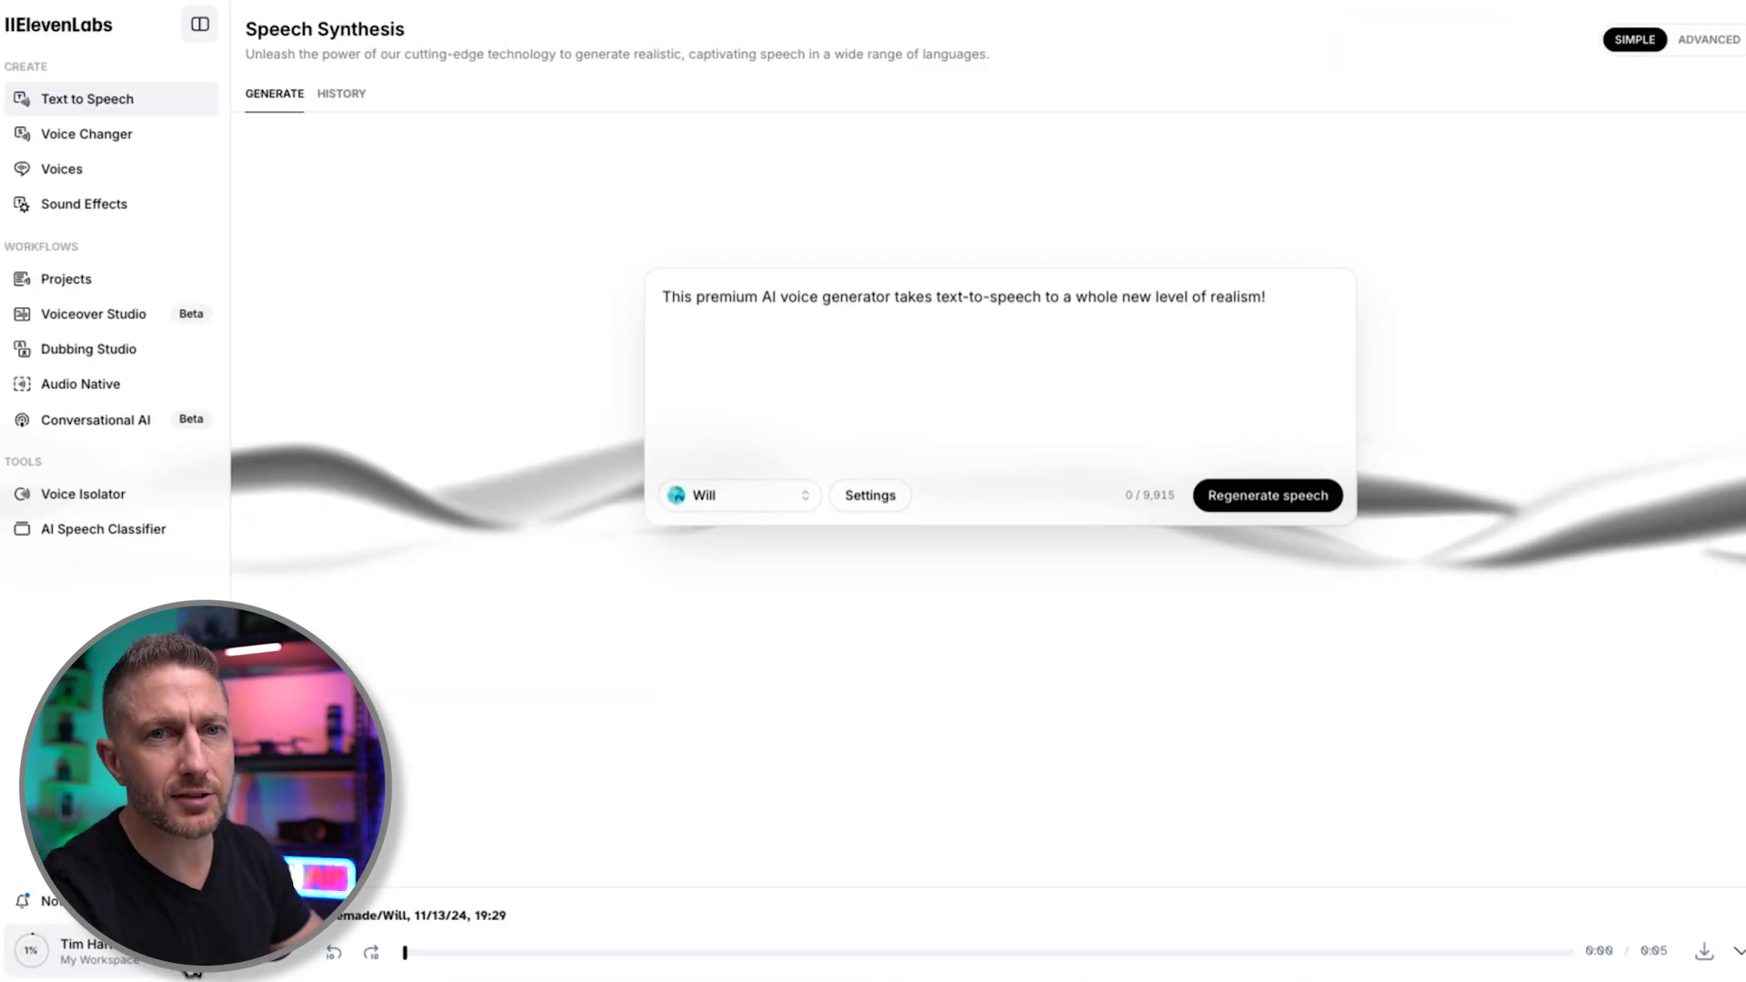
pyautogui.click(199, 952)
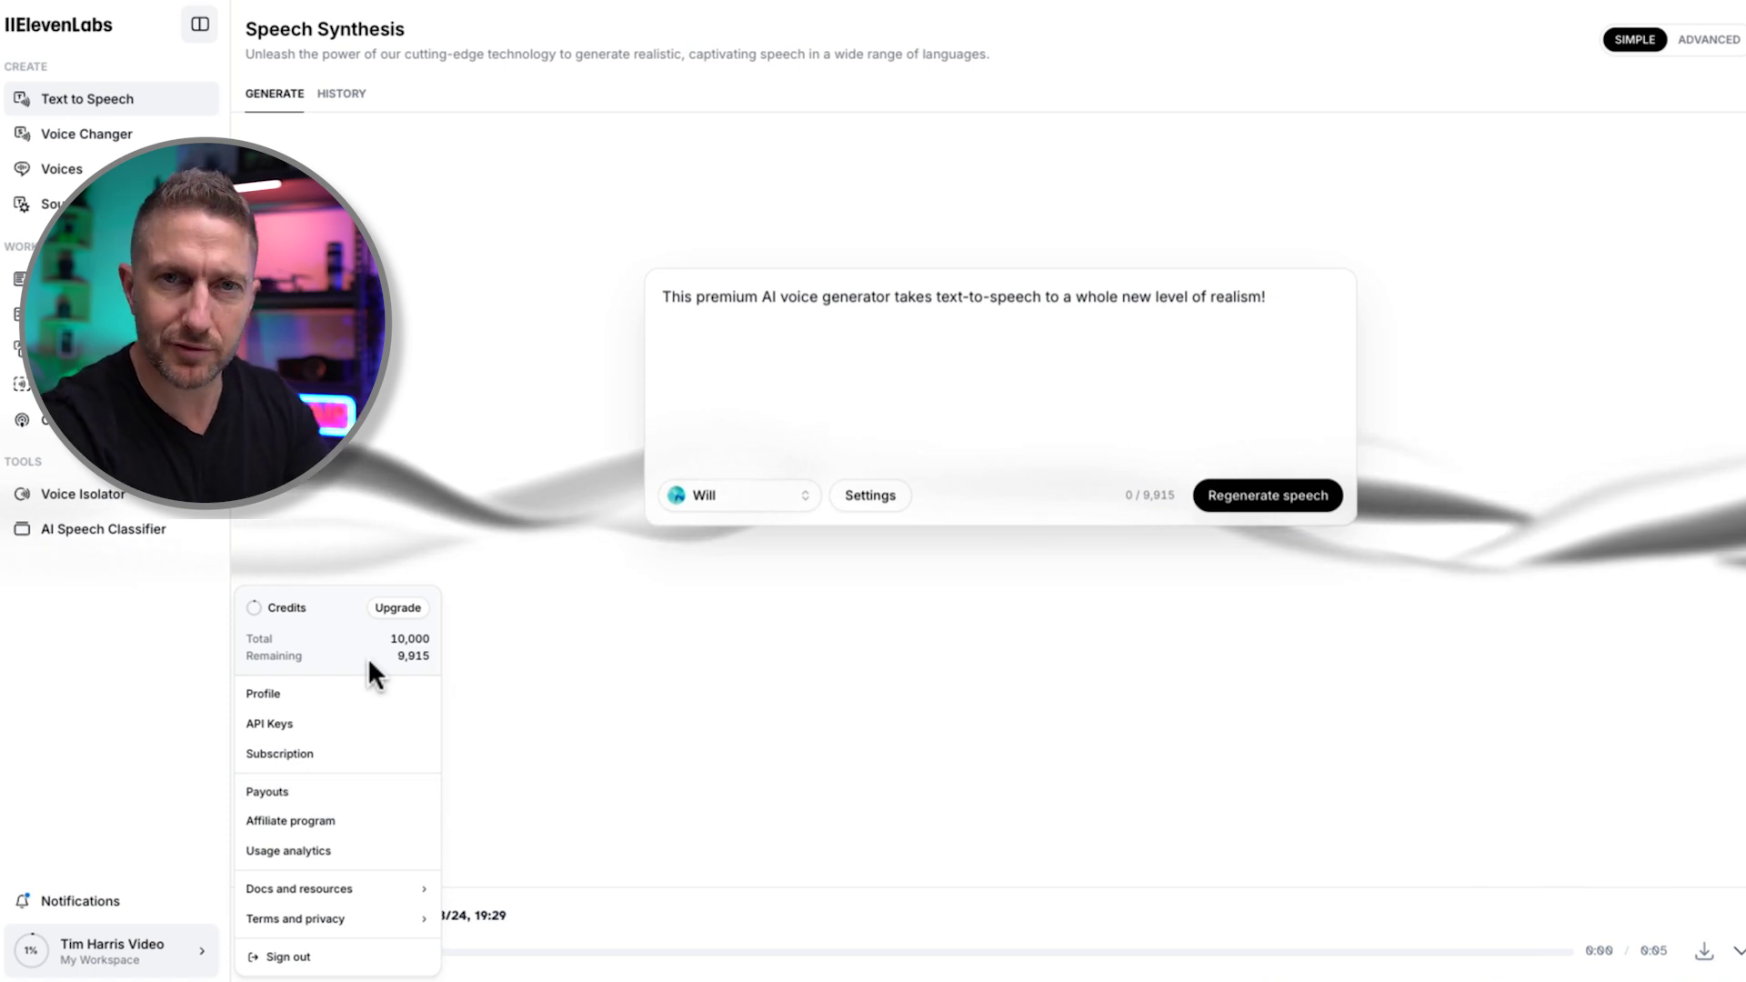
pyautogui.click(353, 538)
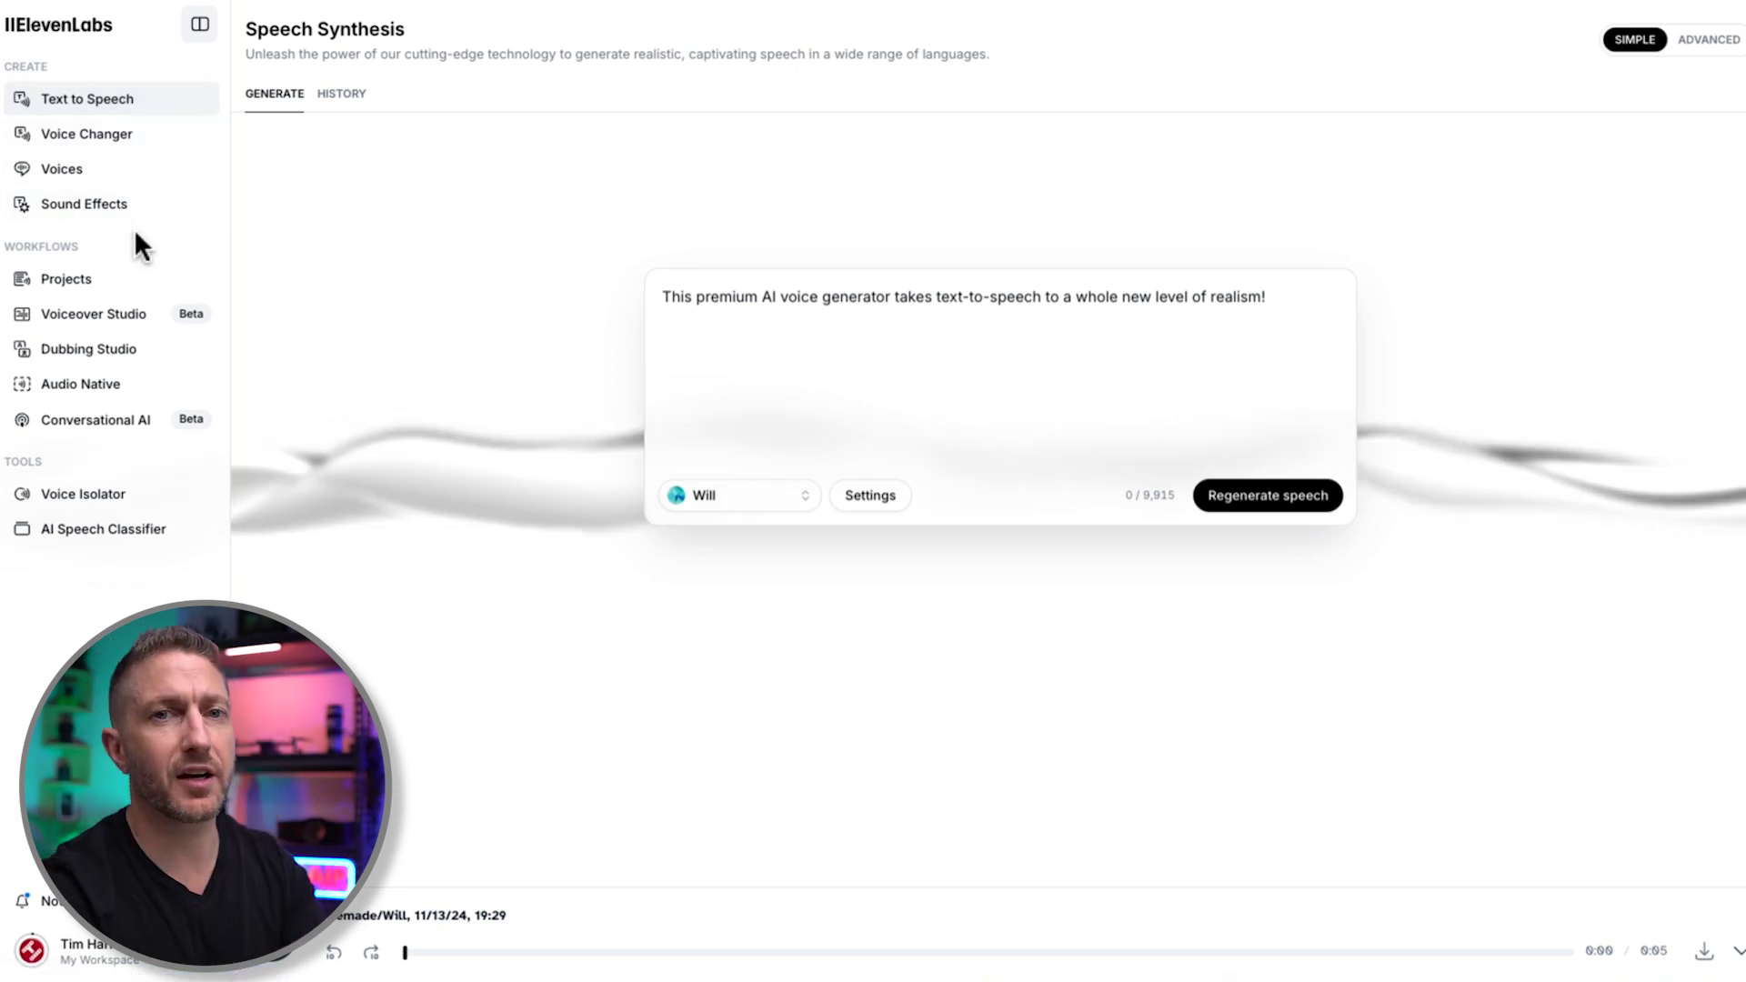
pyautogui.click(135, 318)
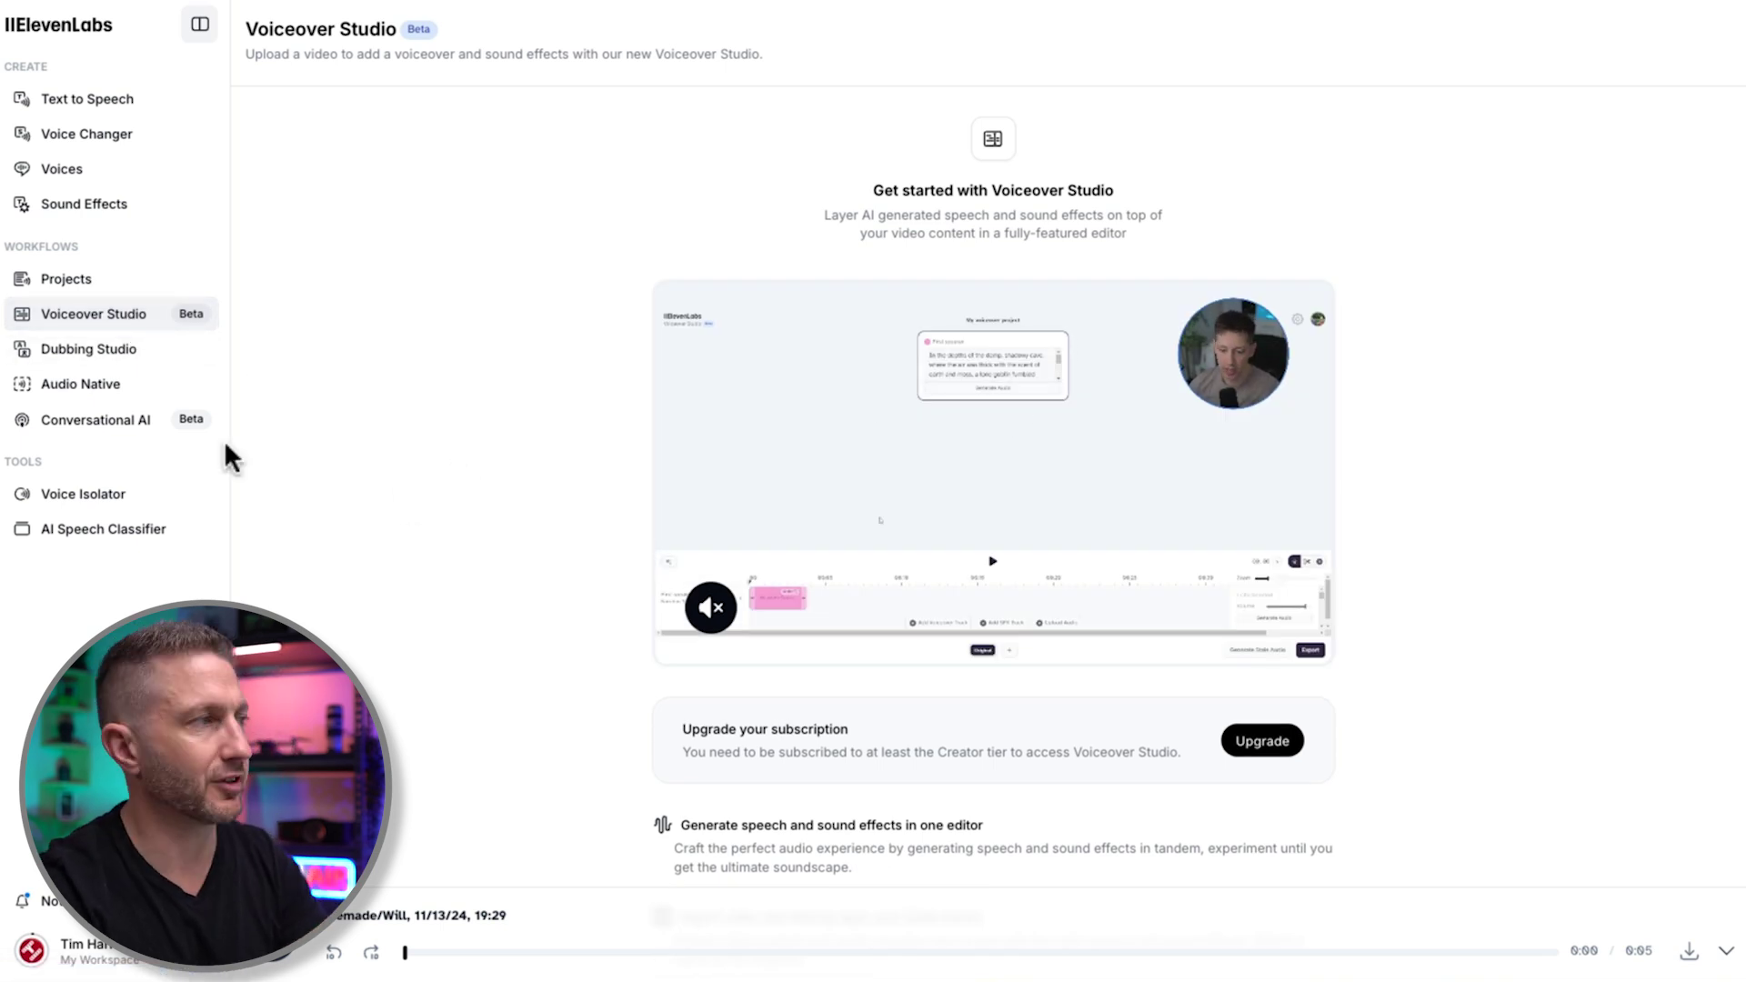
# Step: View the AI agent playground in the Conversational AI section
pyautogui.click(109, 423)
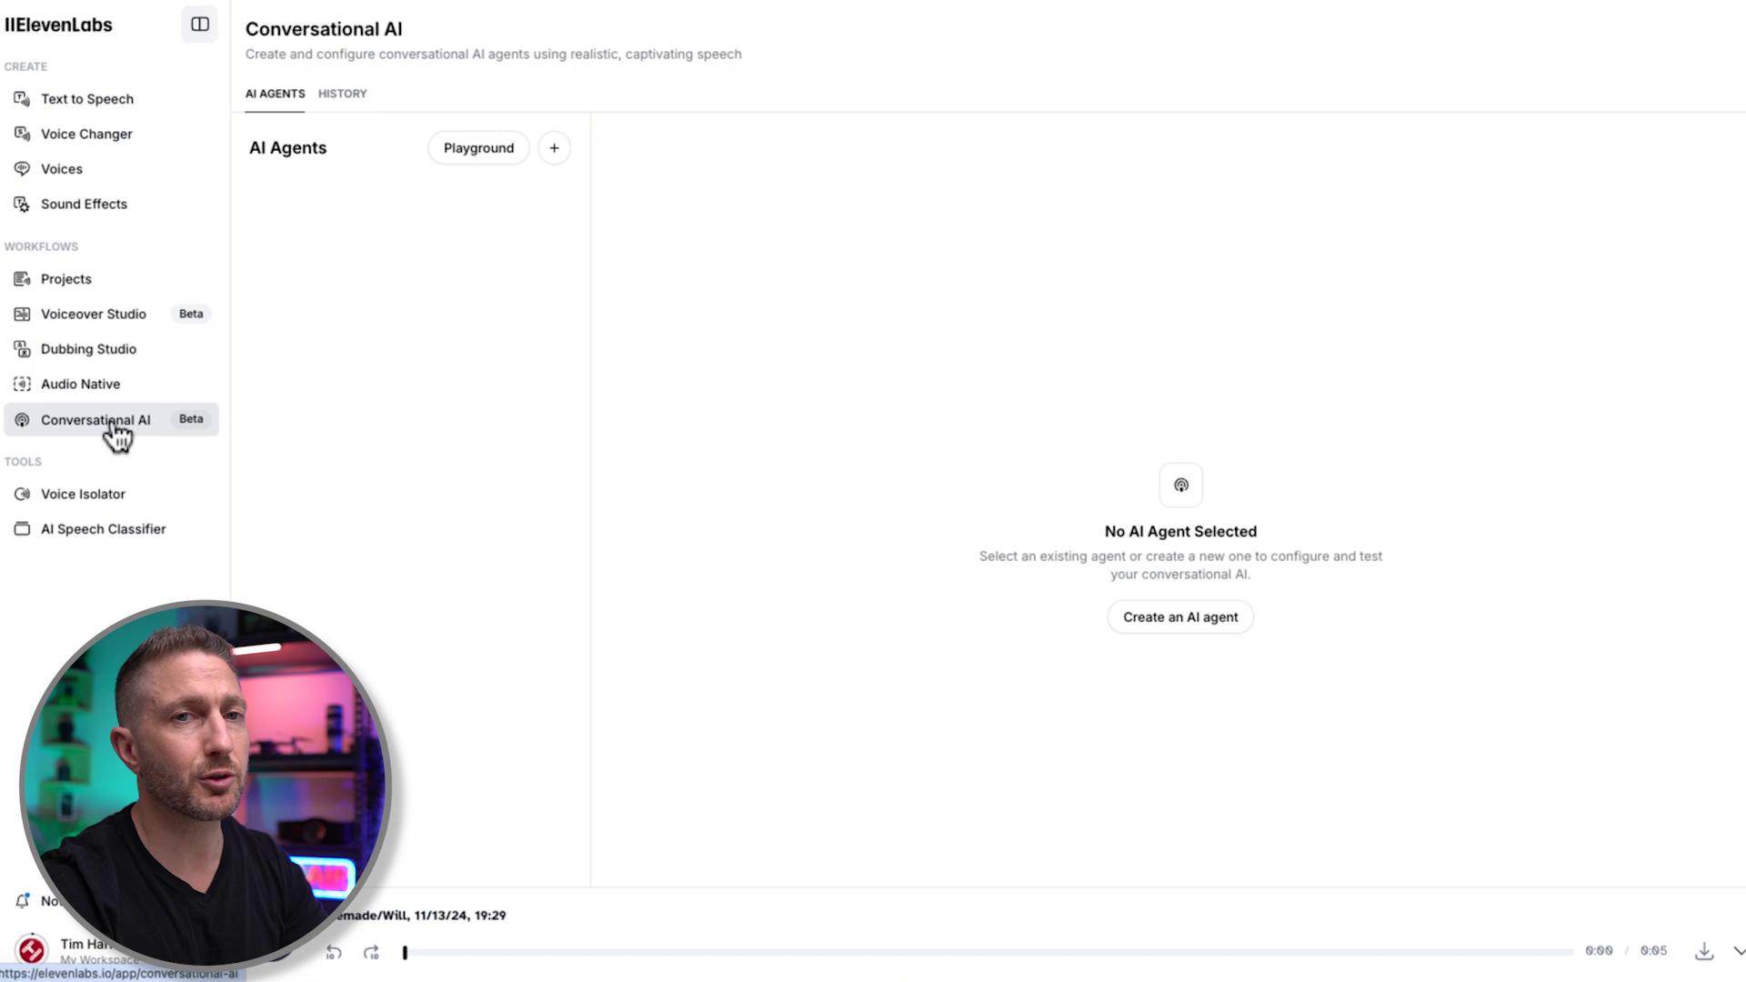
pyautogui.click(455, 163)
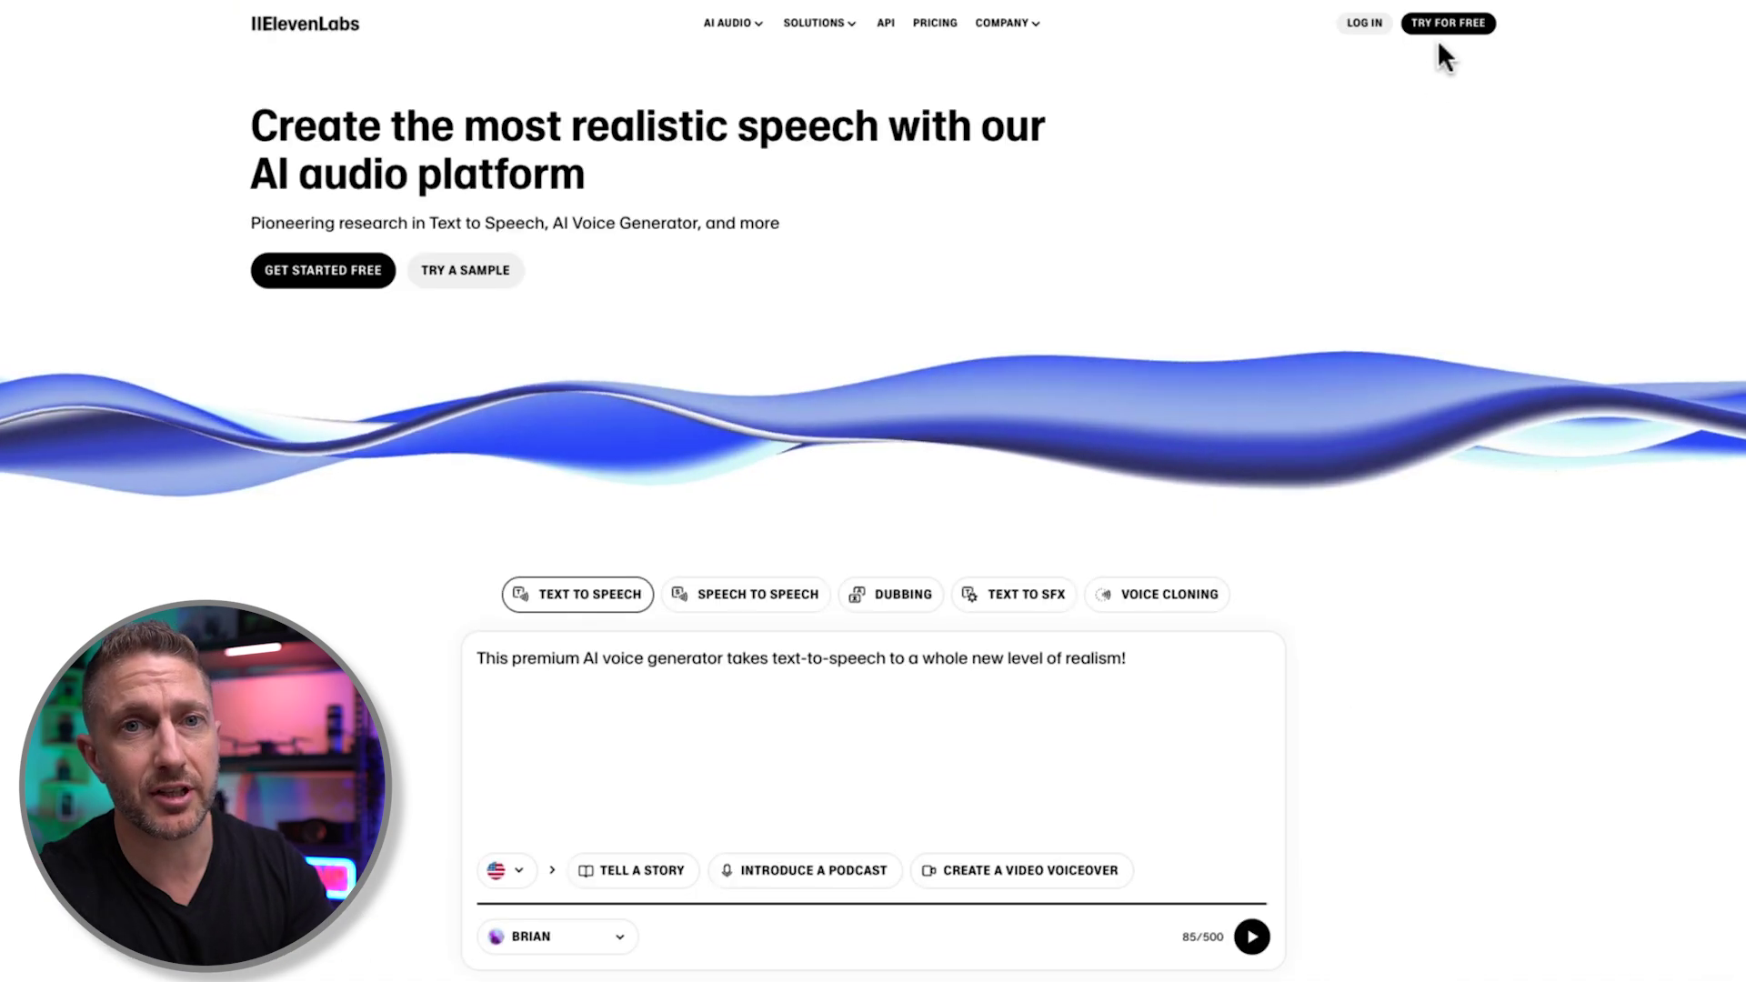
# Step: Show the ElevenLabs plan cards, from Free at $0 to Scale at $330/mo
pyautogui.click(1446, 26)
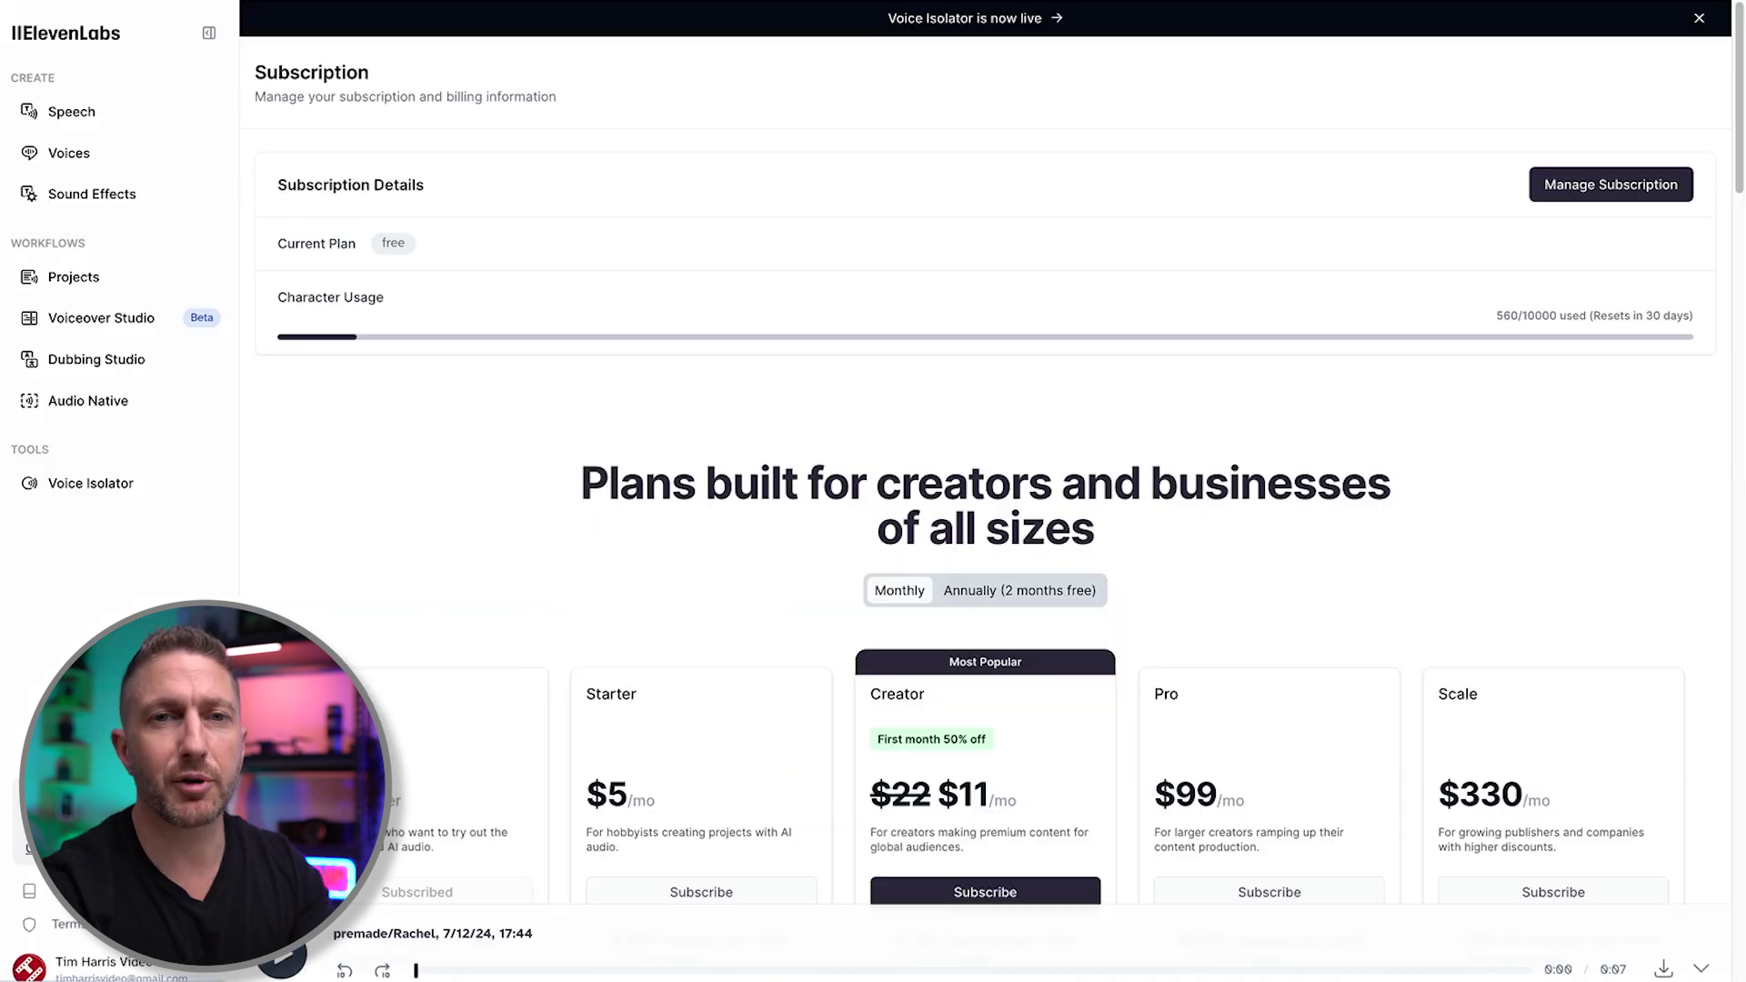
pyautogui.scroll(-3, 323, 533)
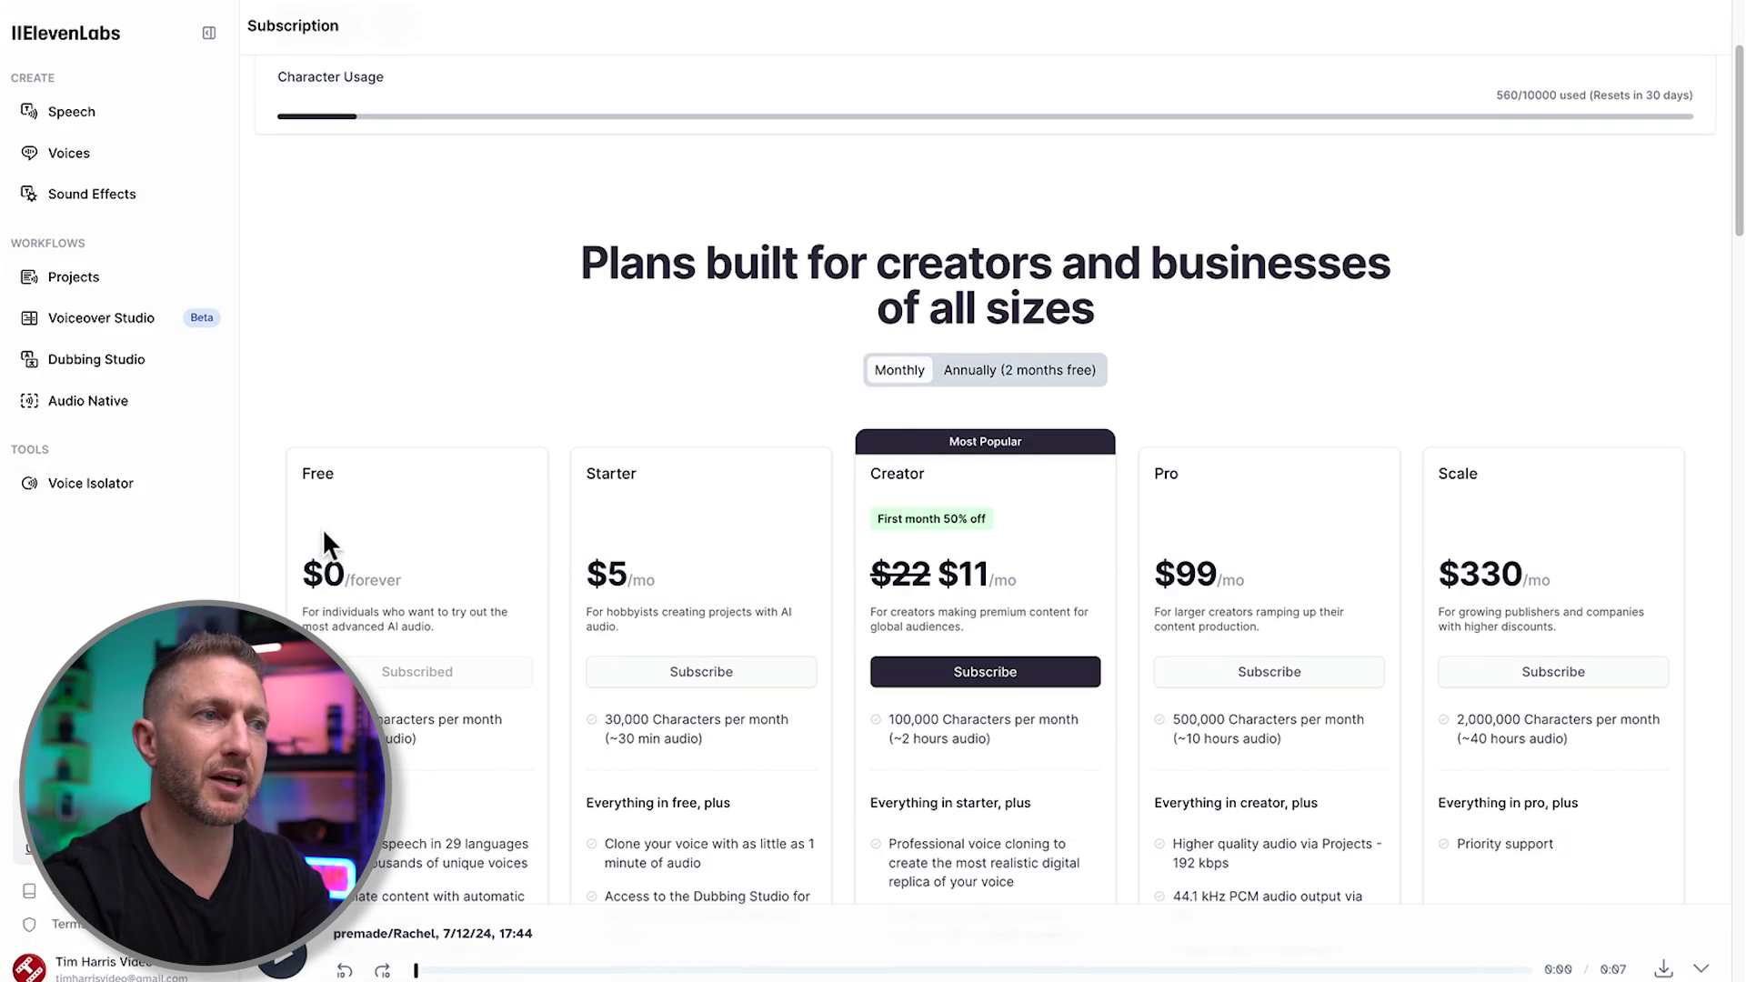